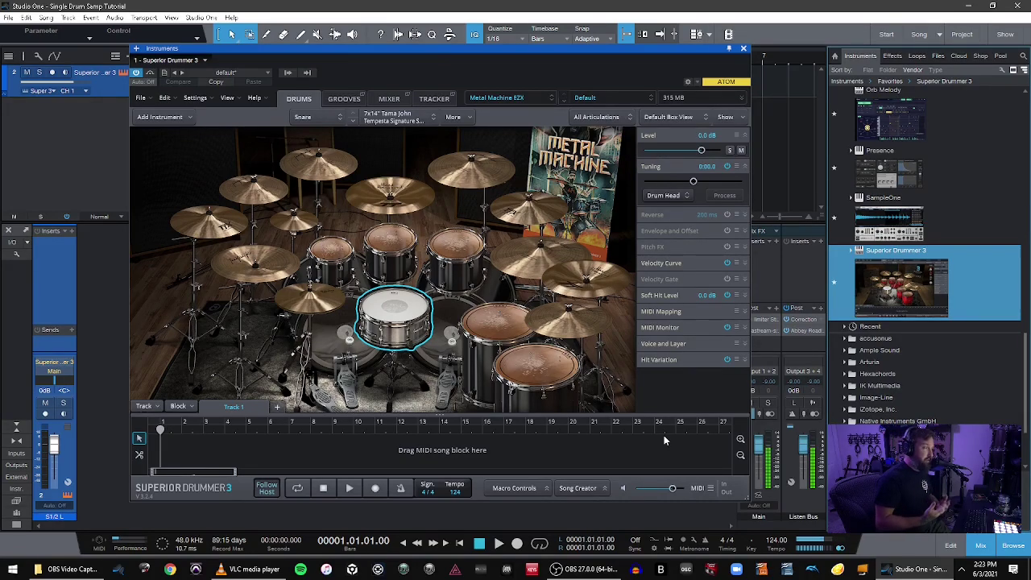
Preview the Jam Track 01 groove from the EZX Metal Machine library's Charge the Zombie 185 BPM set
click(344, 100)
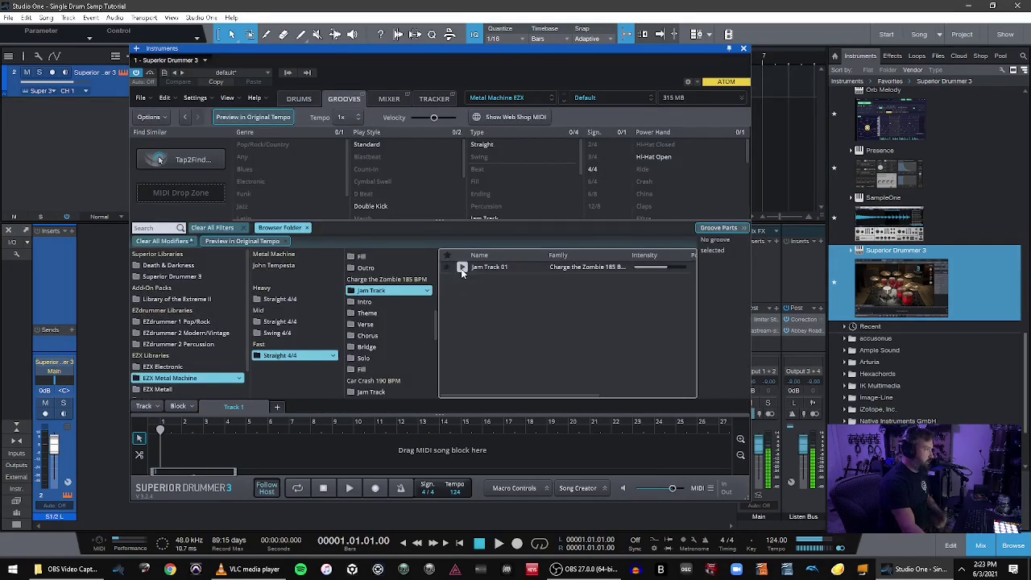
click(462, 268)
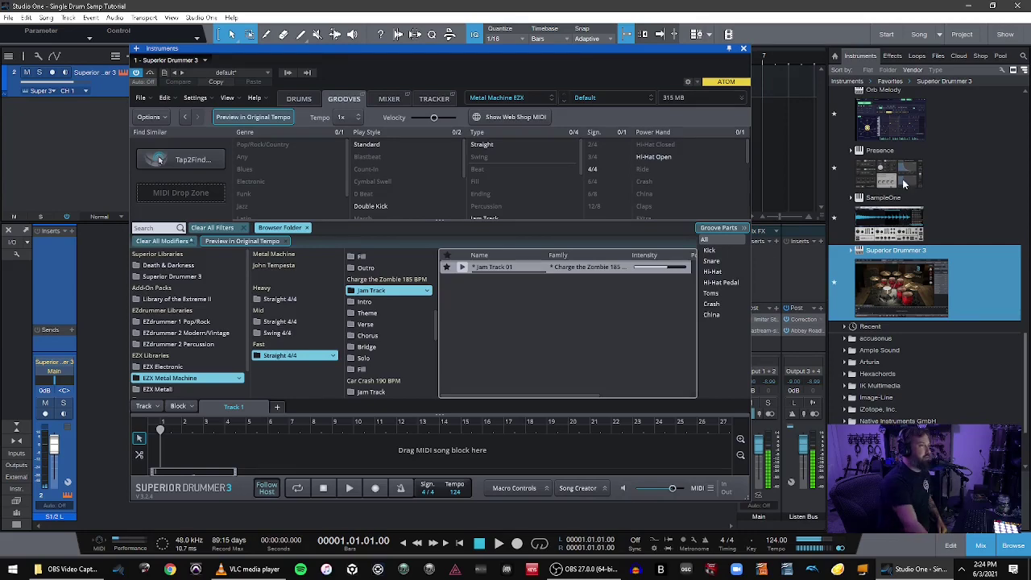
Browse to the Drum Samples location in the file browser to reach the DrumShotz SNARES folder
click(939, 55)
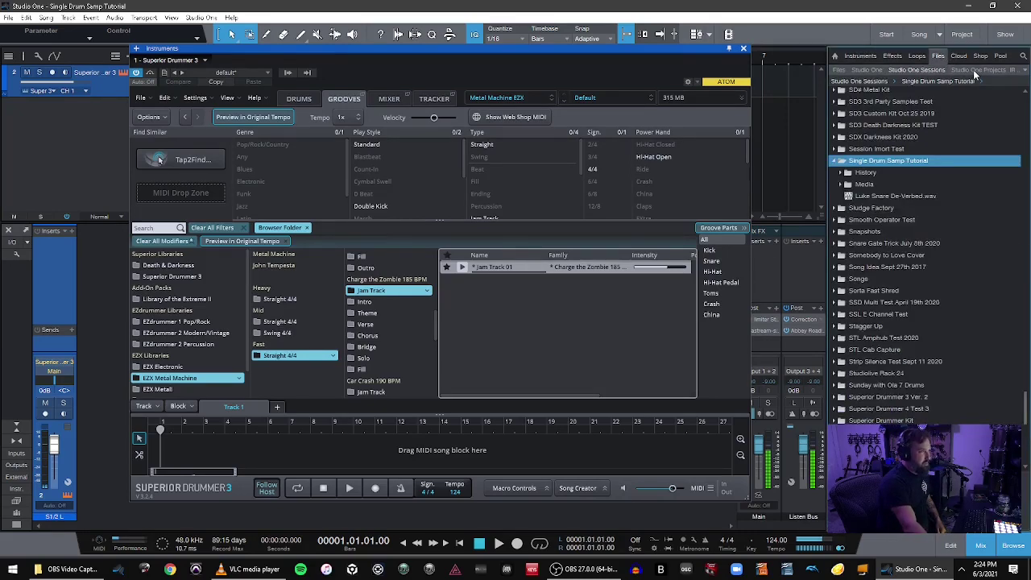
click(975, 71)
click(1024, 70)
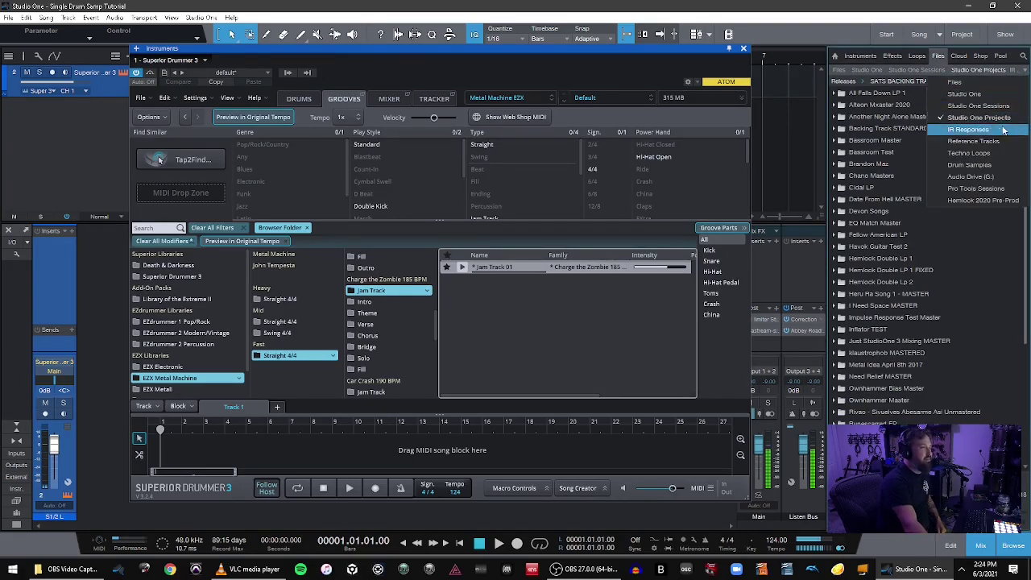
click(996, 165)
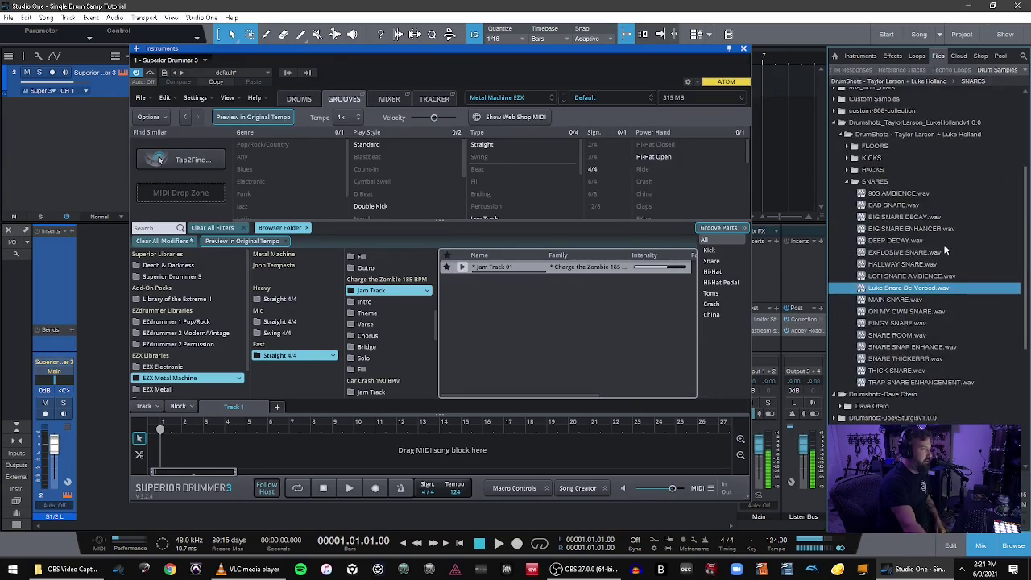
Return to the drum kit view and audition MAIN SNARE.wav and Luke Snare De-Verbed.wav for comparison
click(308, 104)
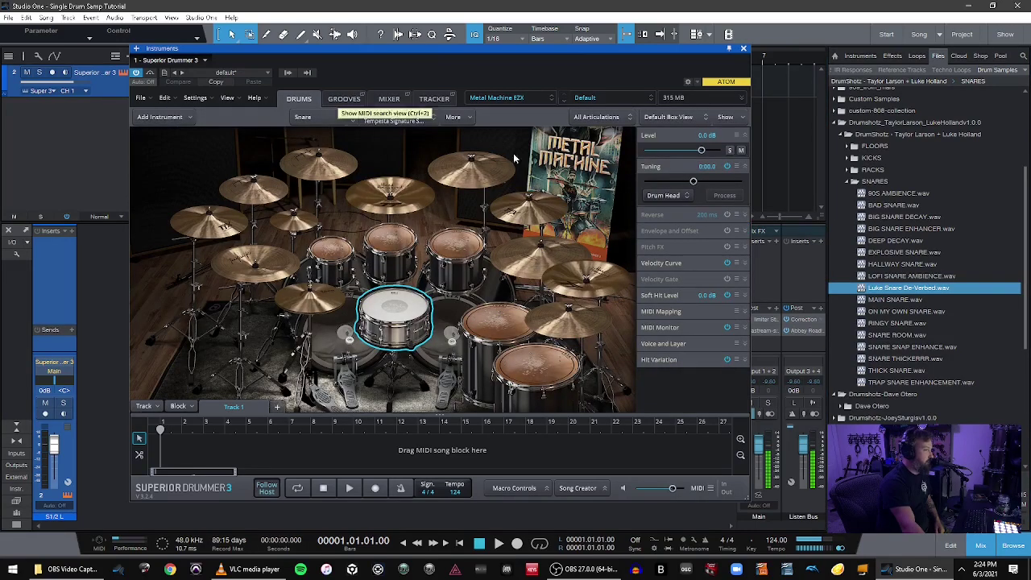
click(915, 301)
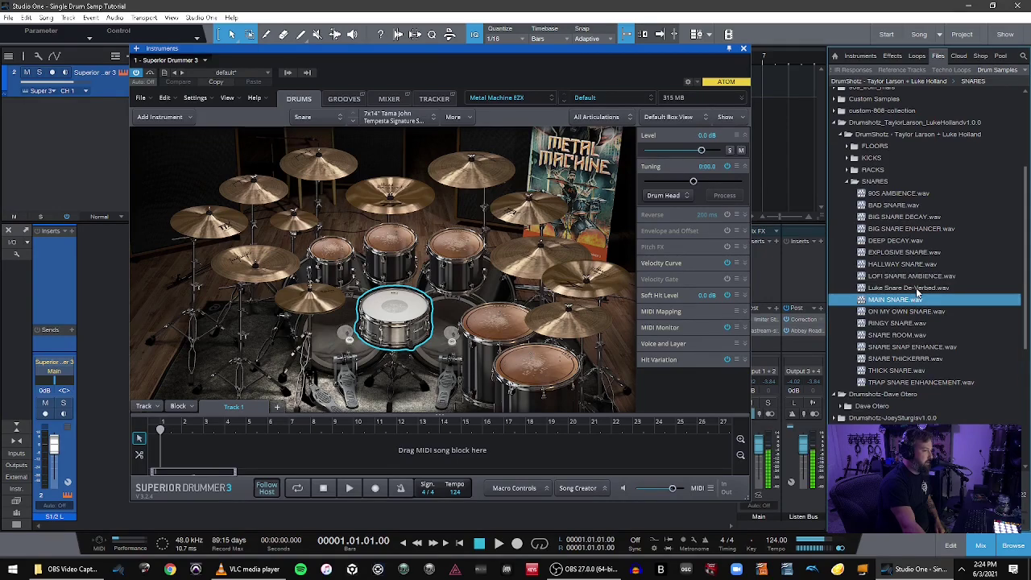
click(917, 289)
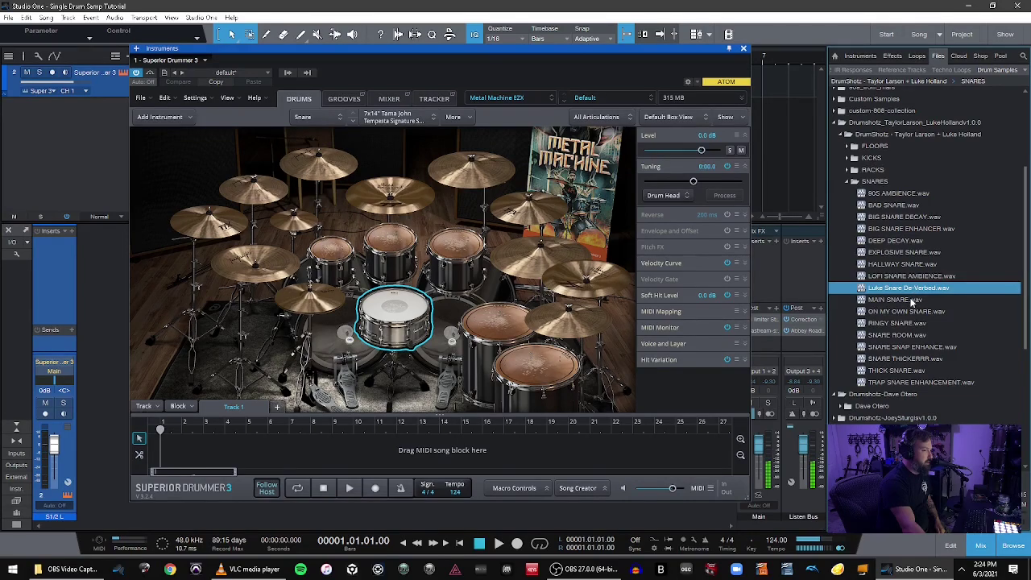
click(913, 299)
click(912, 292)
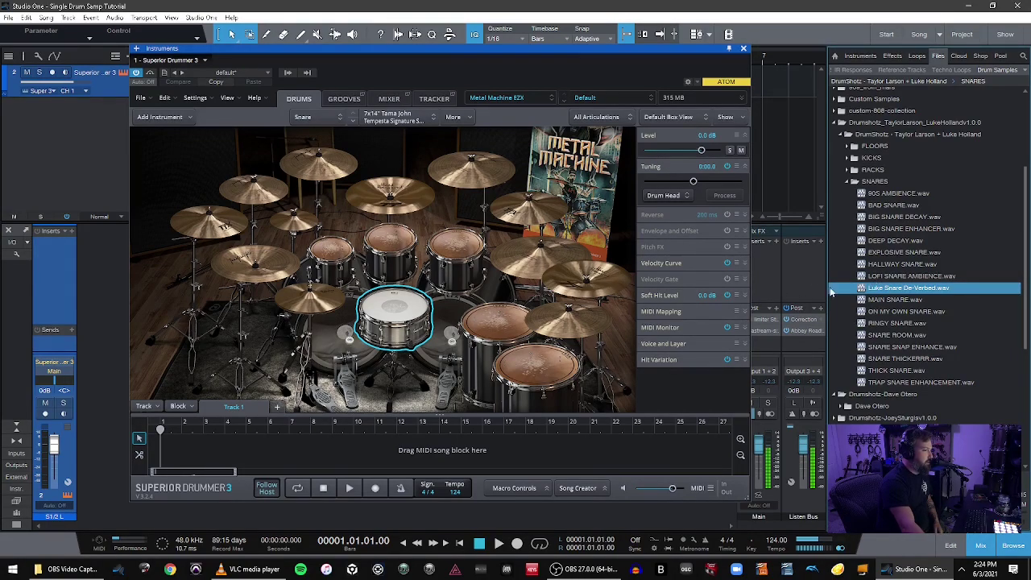
Import Luke Snare De-Verbed.wav as a stack on the snare's Center articulation and check the stack's layers separately and together
drag(882, 292, 406, 310)
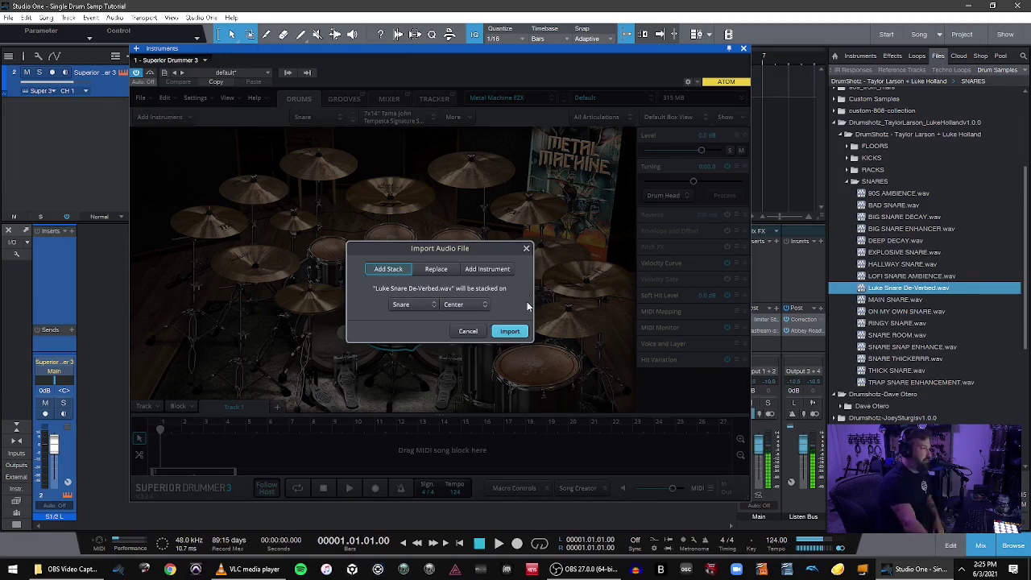
click(514, 332)
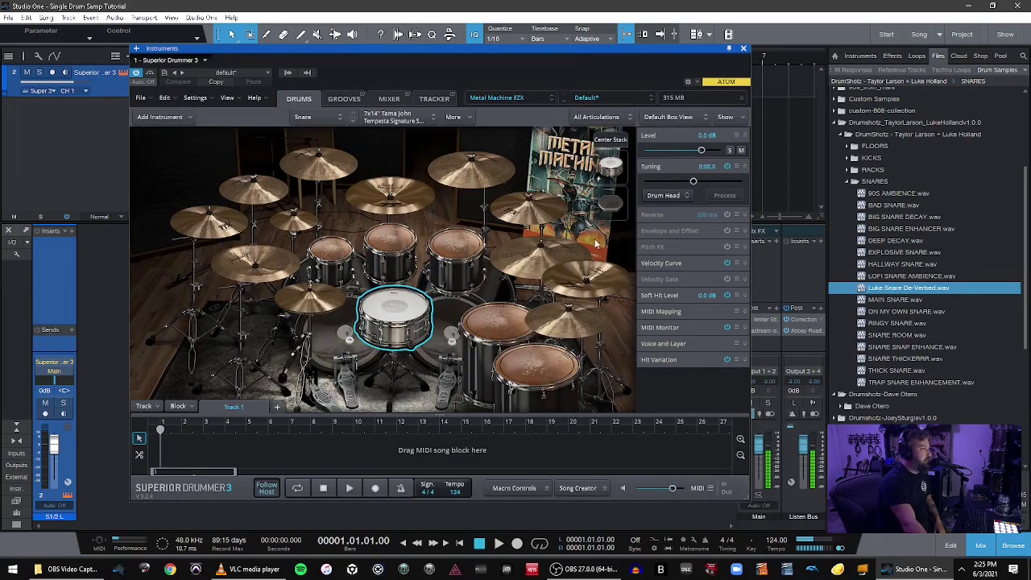
click(614, 169)
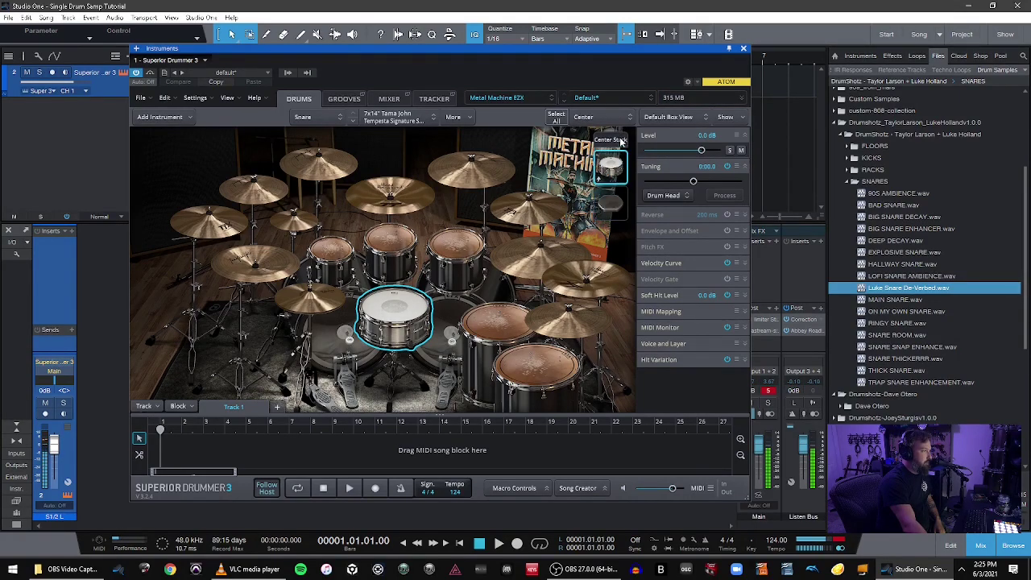
click(612, 200)
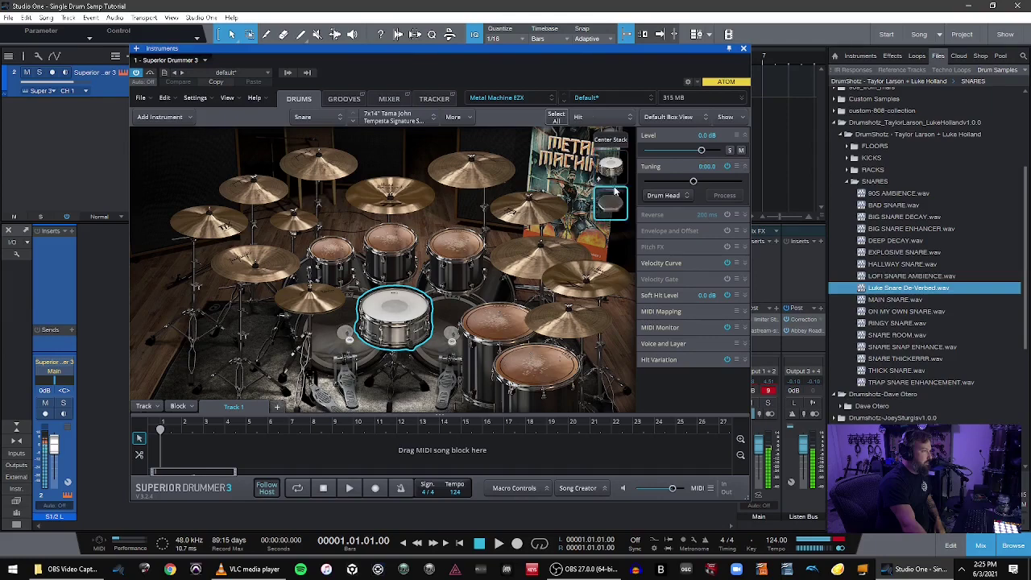
click(612, 167)
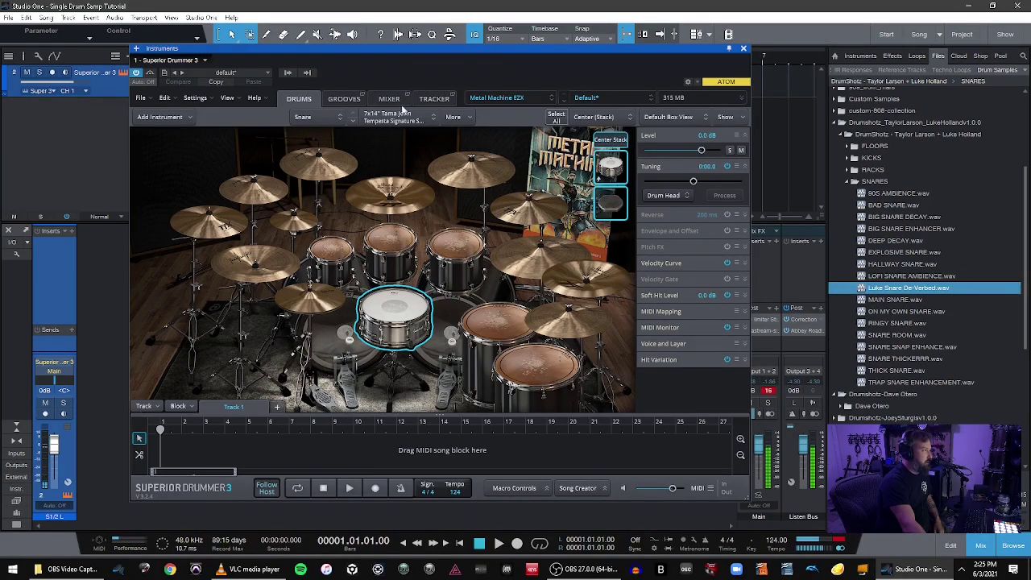
Preview the Jam Track 01 groove again with the stacked snare sample
click(351, 99)
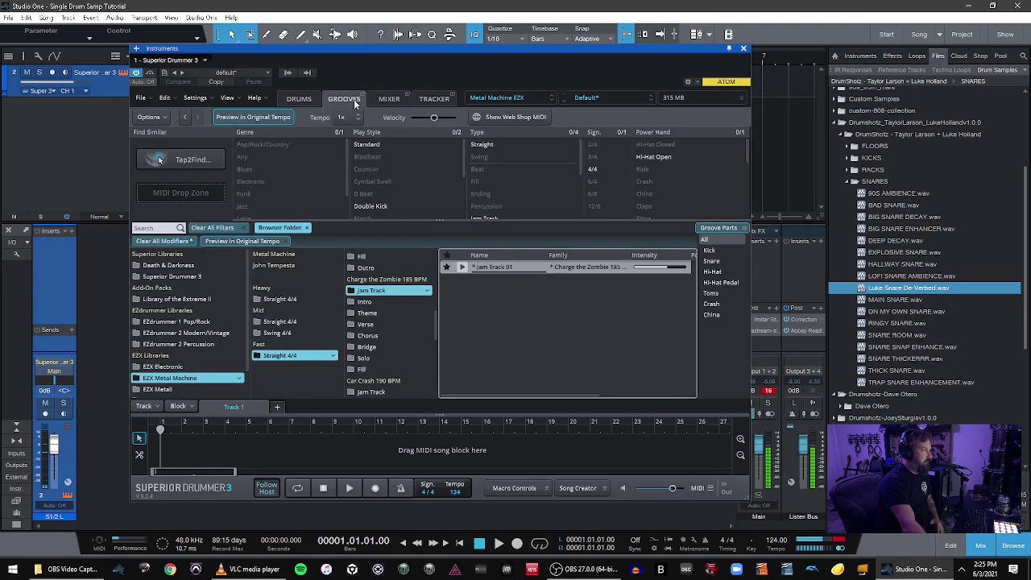
click(464, 268)
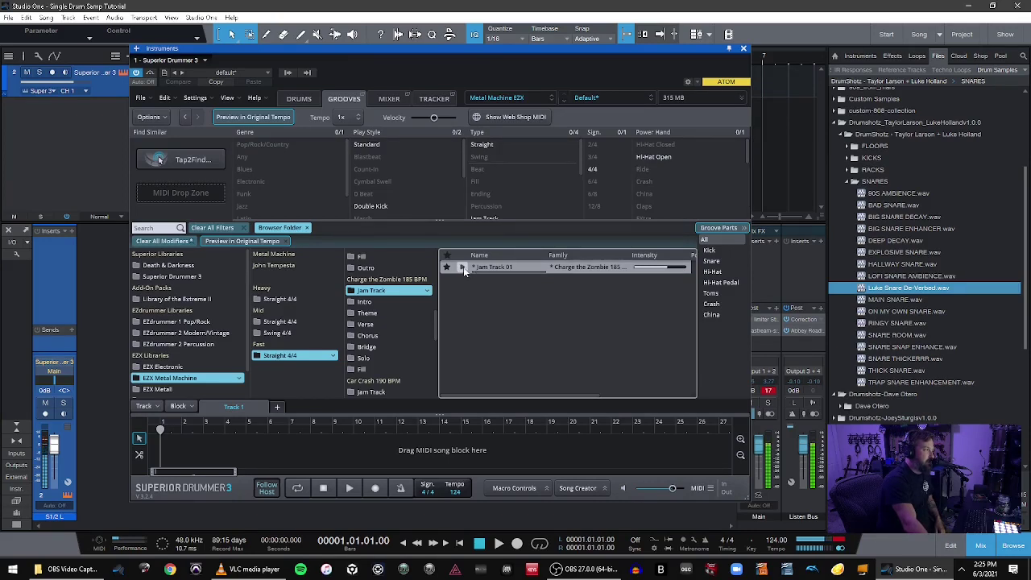
click(463, 267)
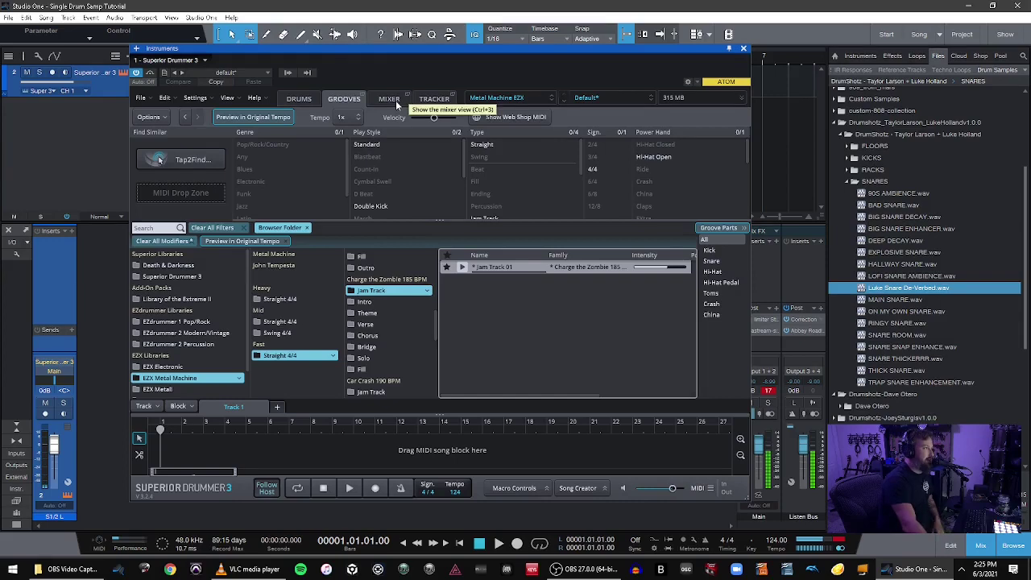
Route the Kick 1 and Kick 2 mixer channels to Bus 1
click(303, 101)
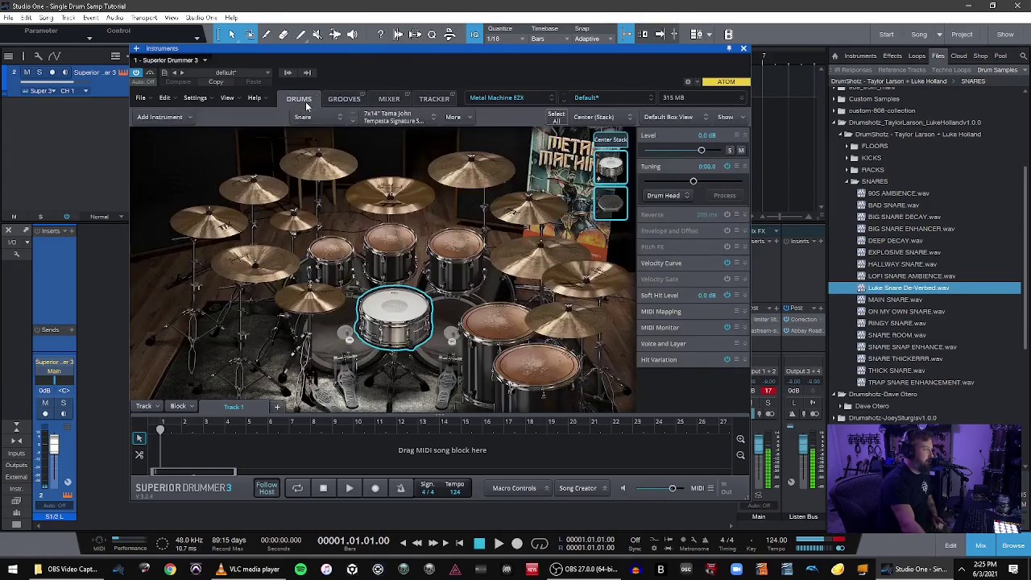
click(392, 101)
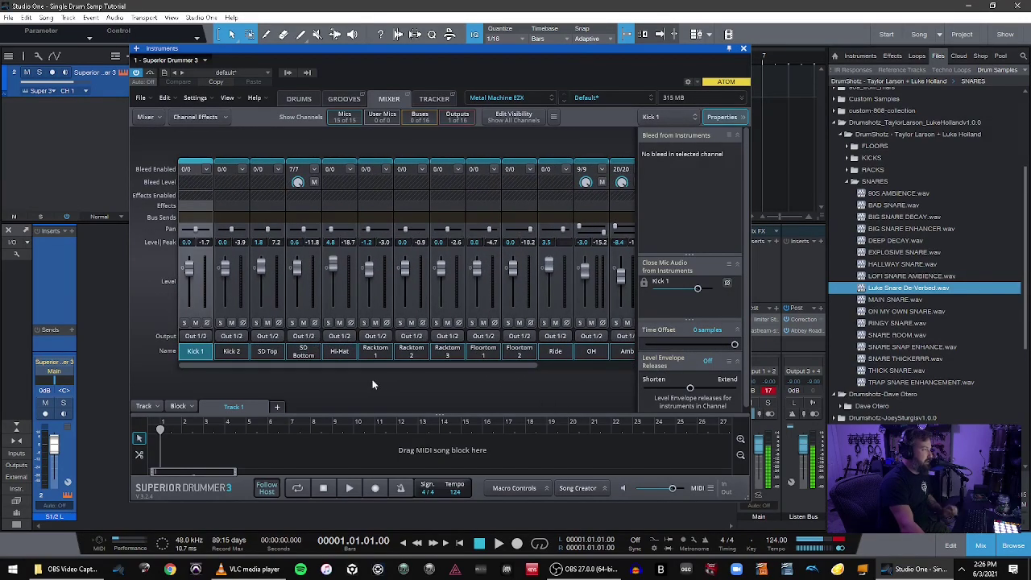
ctrl+click(230, 352)
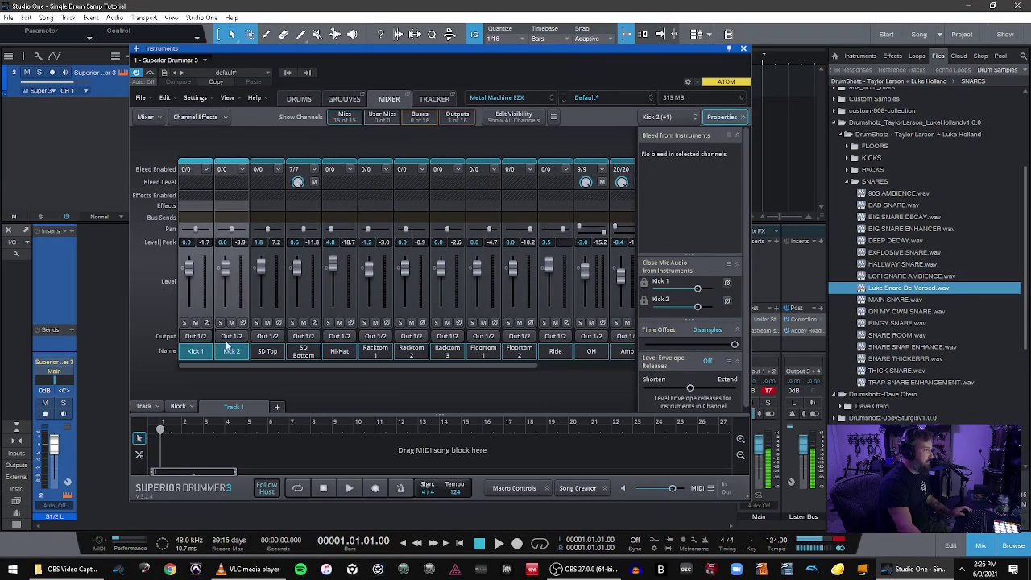
click(230, 336)
click(239, 243)
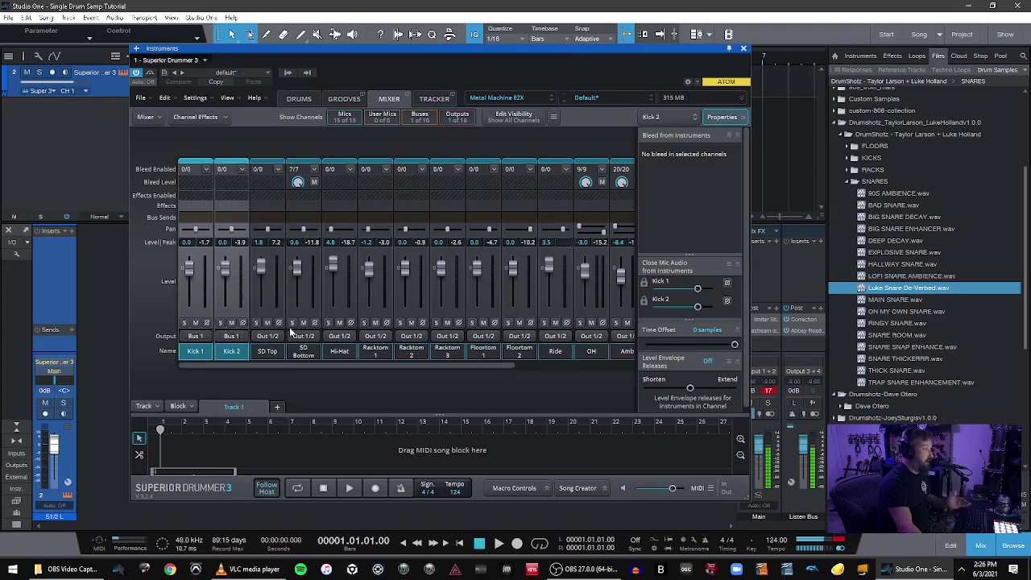
Route the SD Top and SD Bottom mixer channels to Bus 2
click(267, 352)
ctrl+click(303, 351)
click(304, 336)
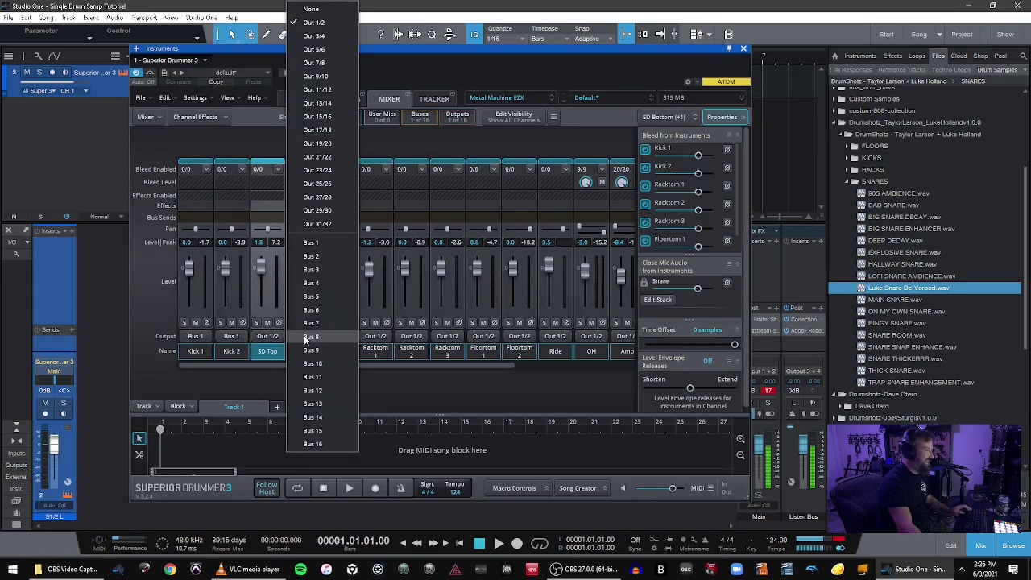
click(334, 259)
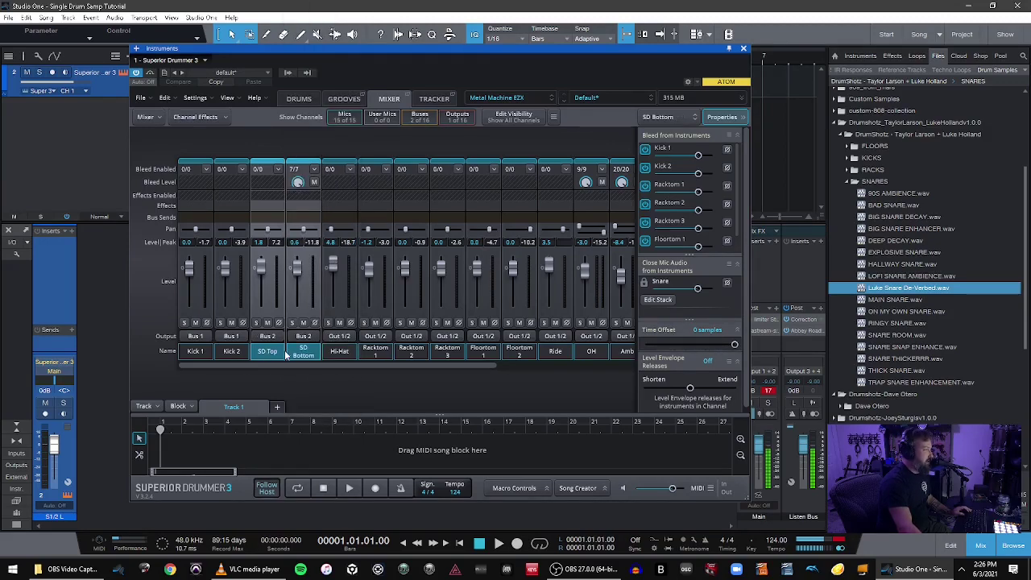
Route the Racktom 1 to 3 and Floortom 1 and 2 mixer channels to Bus 3
click(369, 352)
shift+click(522, 349)
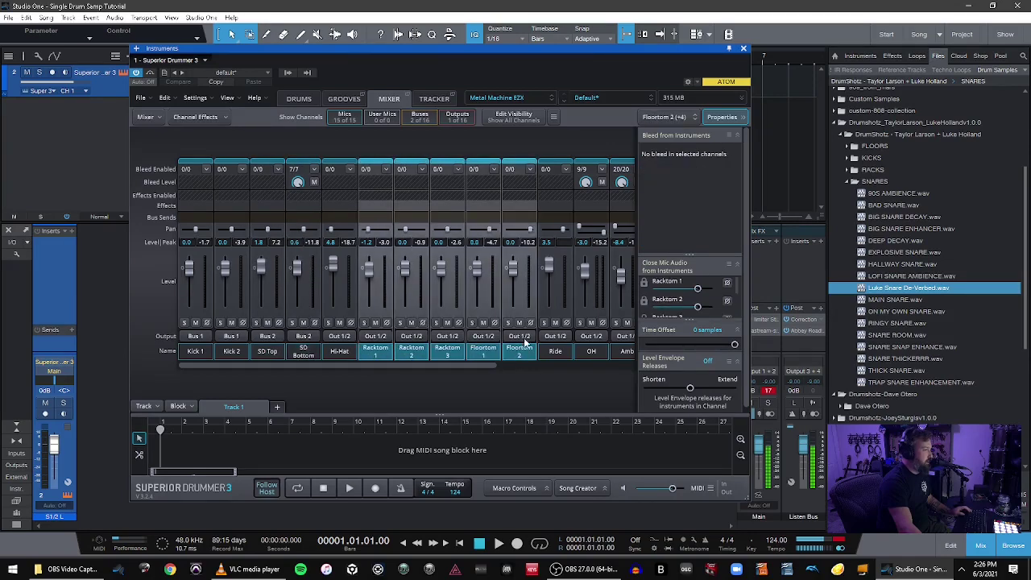
click(522, 337)
click(542, 272)
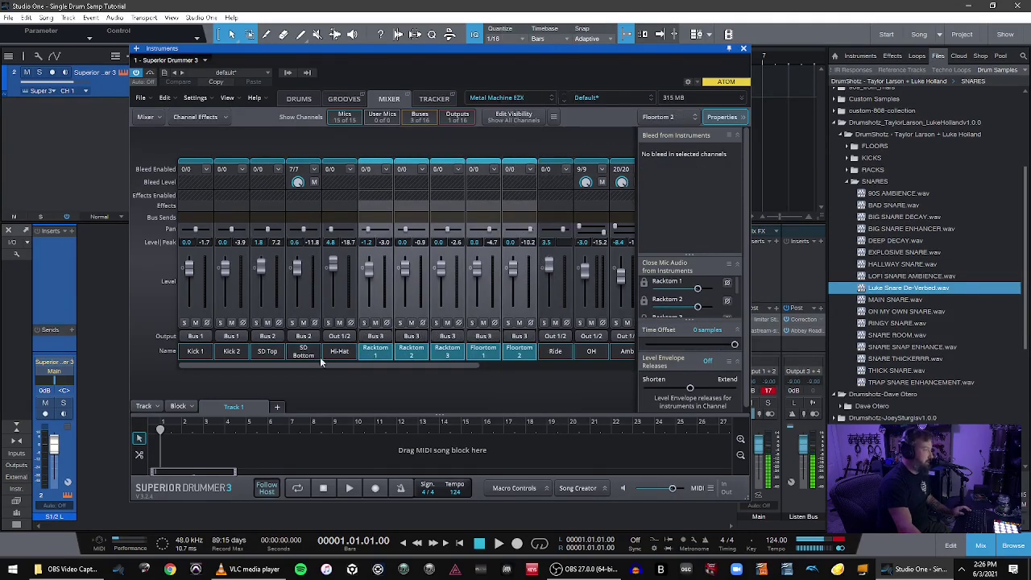
Route the Hi-Hat, Ride and OH mixer channels together to Bus 4
click(339, 336)
click(440, 365)
drag(437, 368, 461, 364)
click(300, 355)
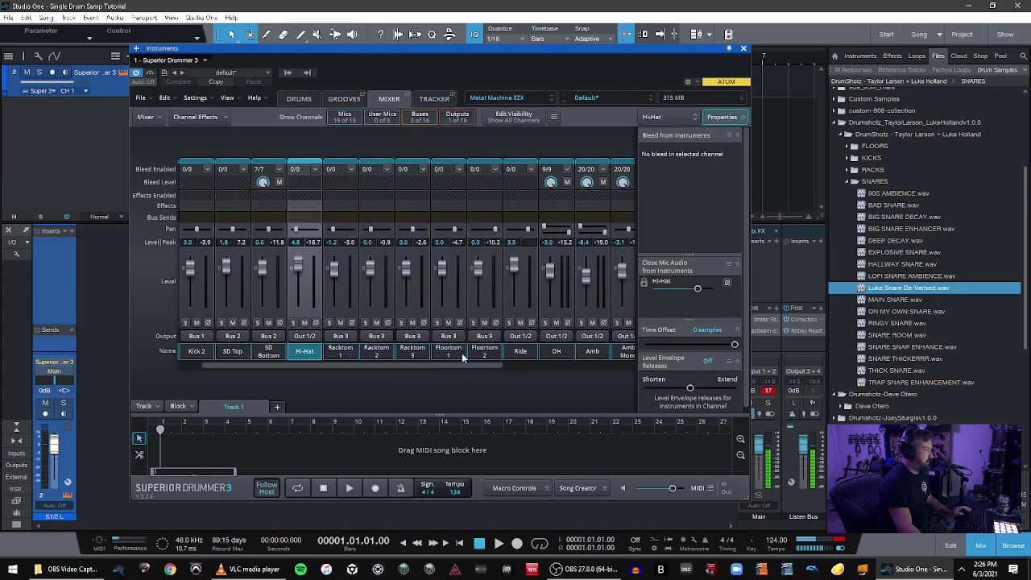
ctrl+click(519, 352)
ctrl+click(564, 353)
click(563, 336)
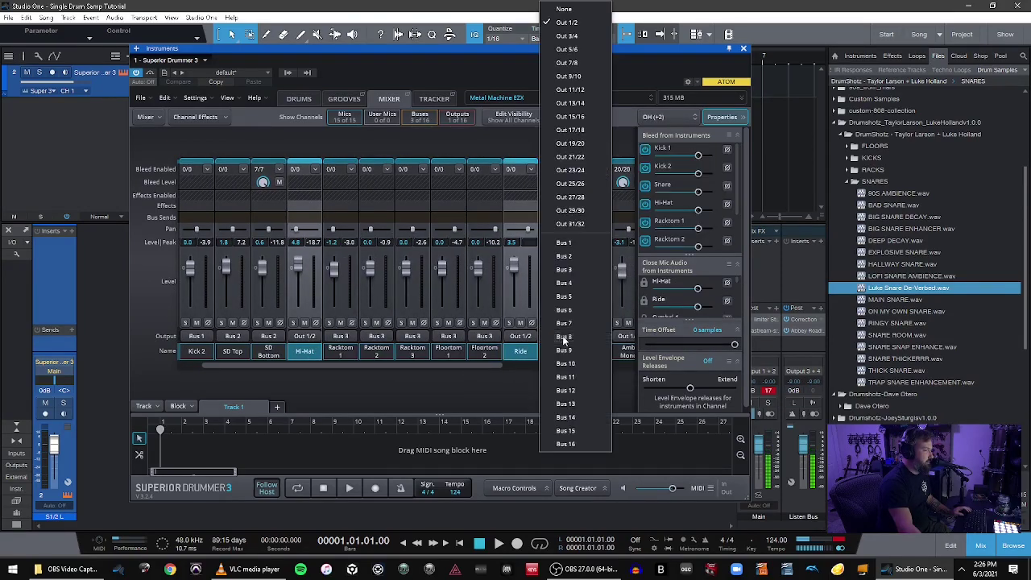
click(583, 274)
Route the Amb and Amb Mono mixer channels to Bus 5
drag(477, 366, 547, 365)
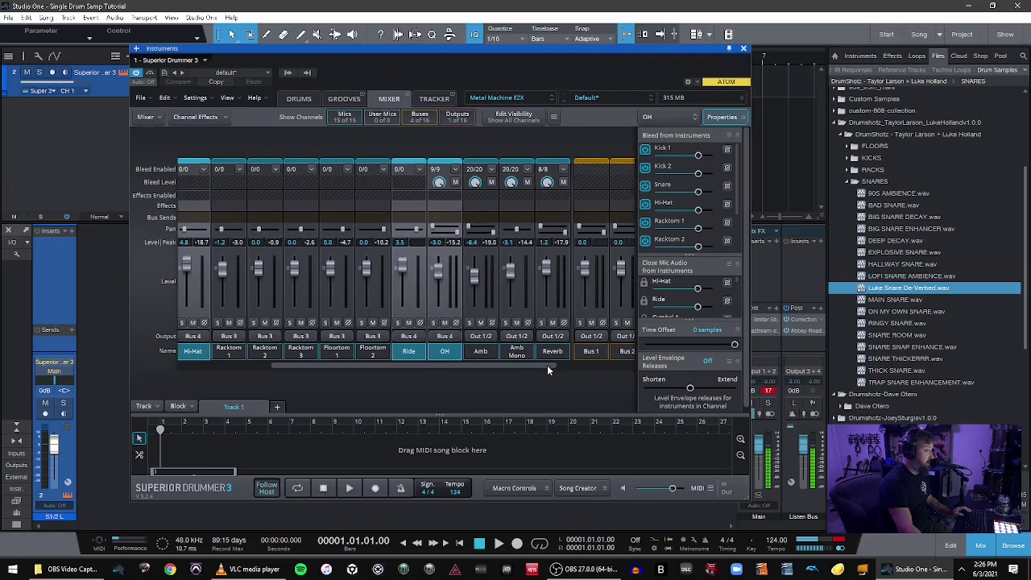
click(482, 352)
ctrl+click(519, 350)
click(519, 336)
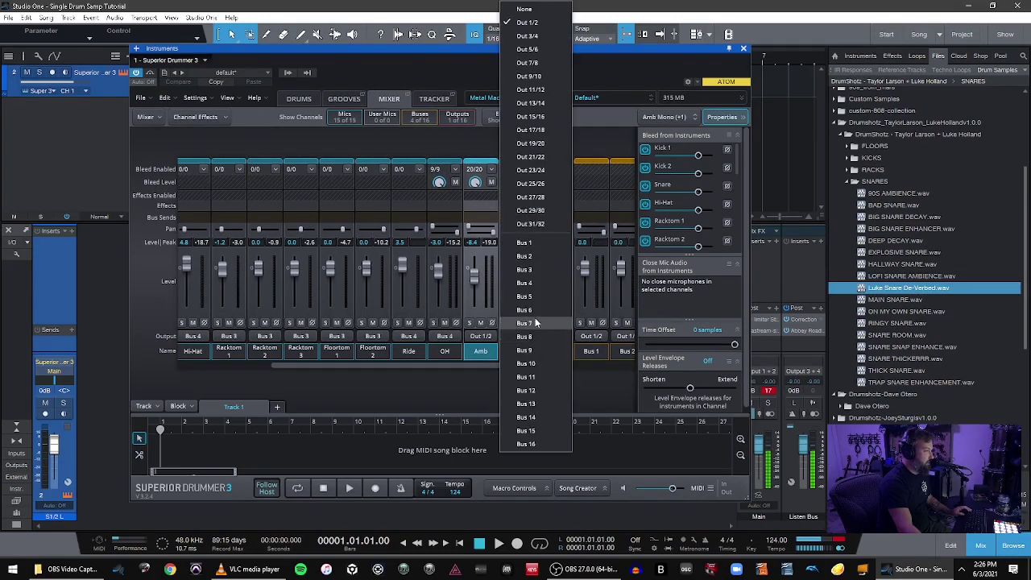
click(524, 297)
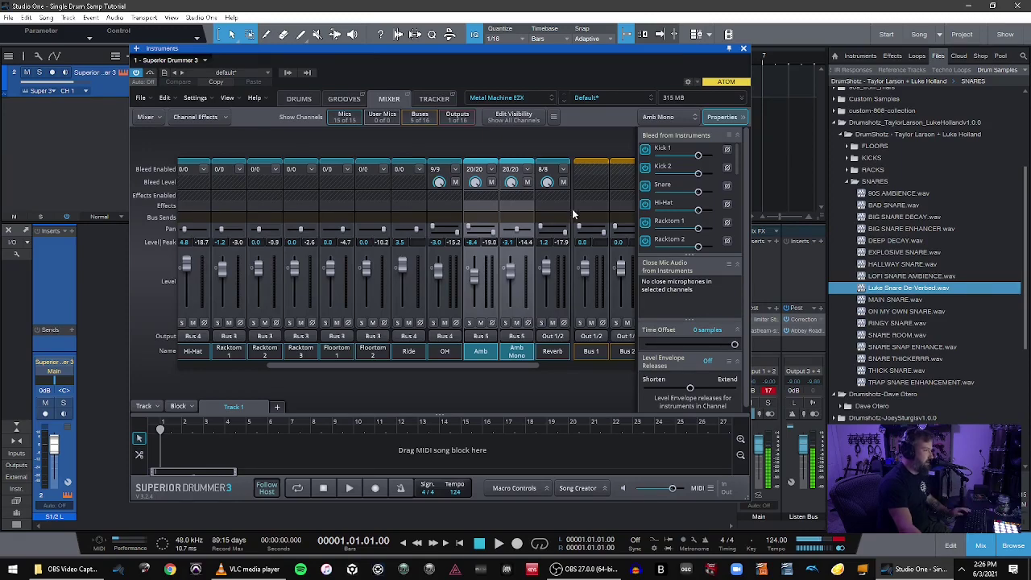
Set the Reverb channel's output to None and lower its level all the way to Off
click(560, 349)
click(561, 347)
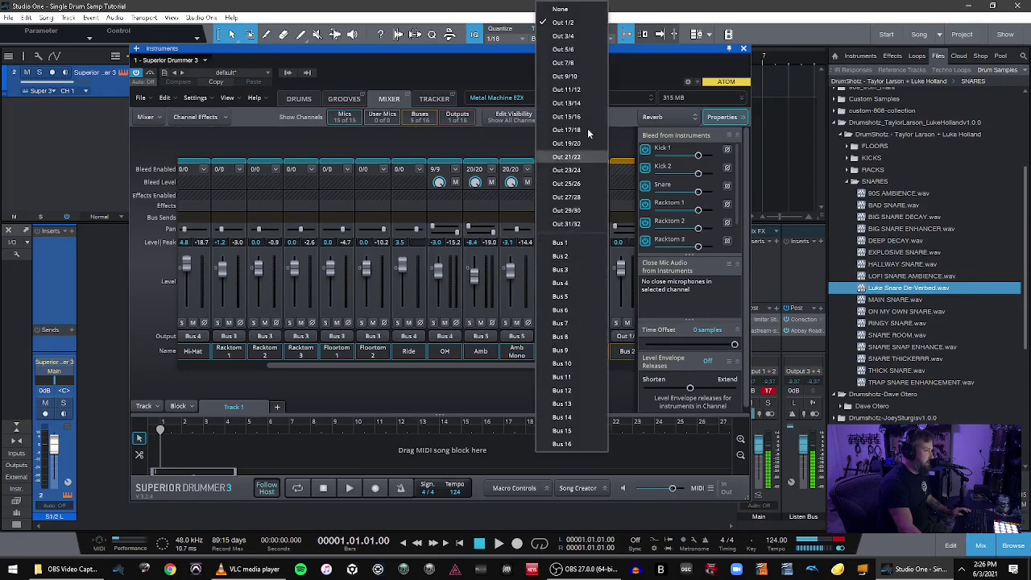
click(568, 10)
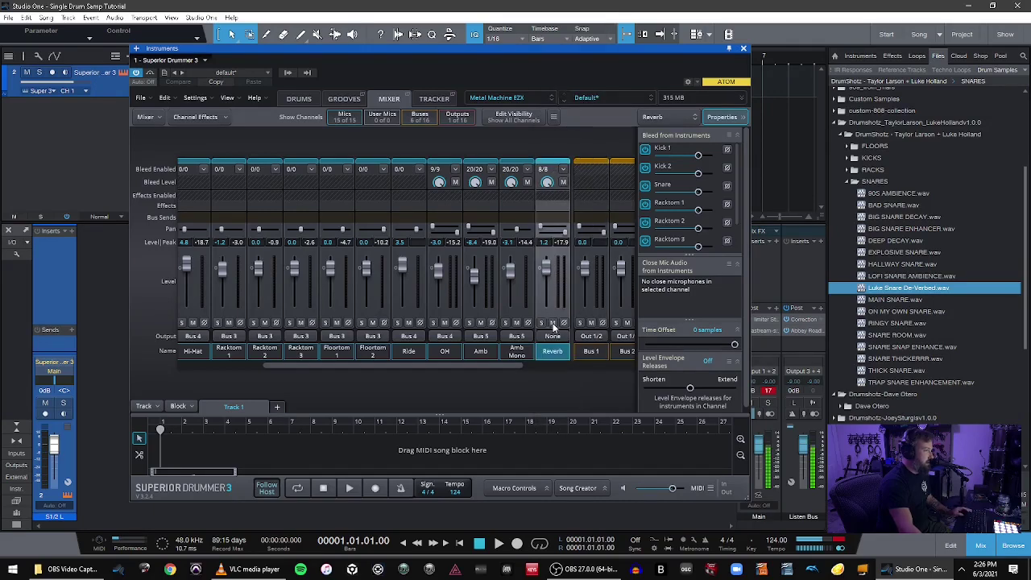
drag(546, 271, 607, 372)
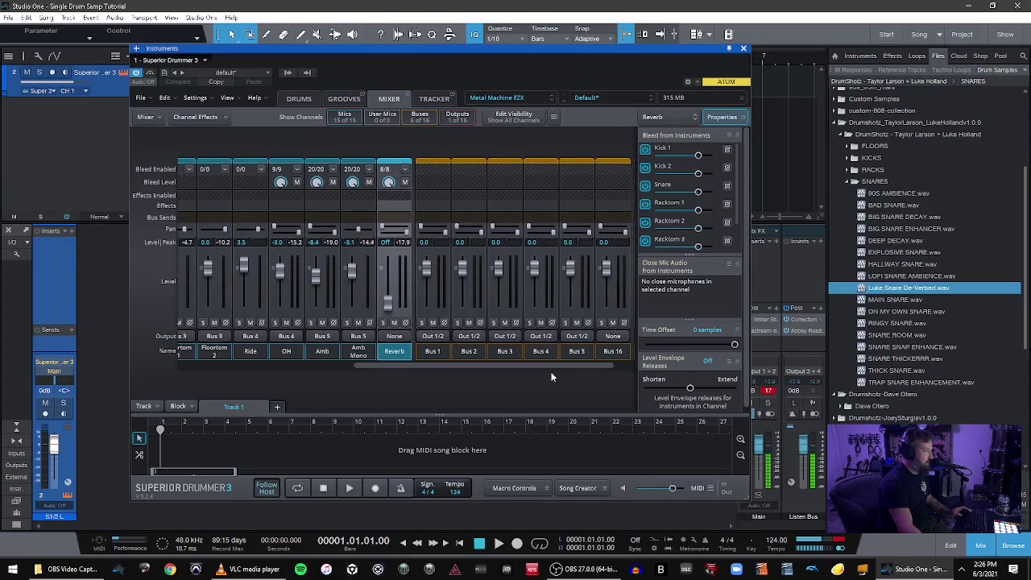
Hide the unused Bus 16 channel from the mixer and leave channel visibility editing
scroll(587, 360, right, 2)
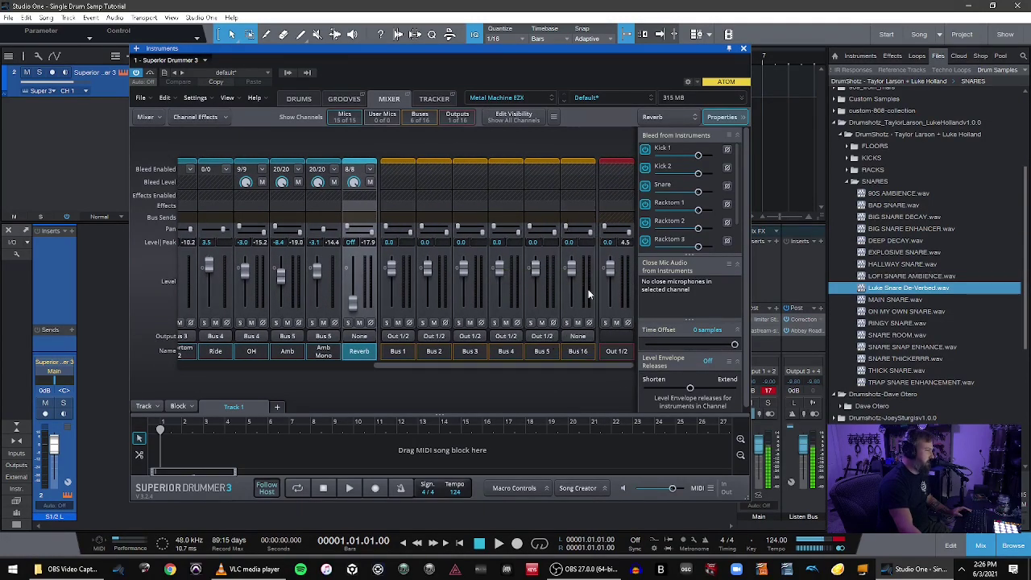
click(532, 119)
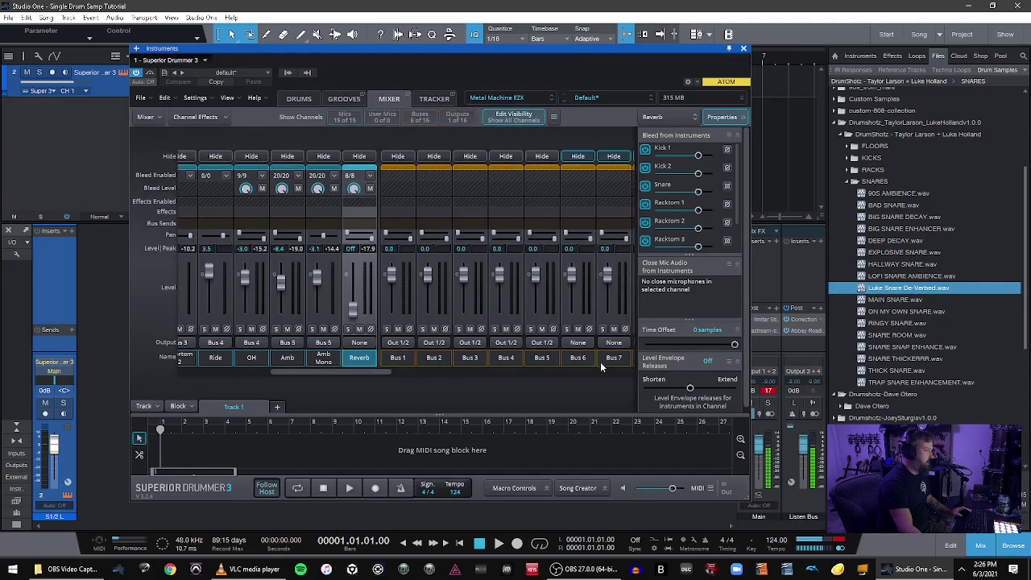
click(603, 371)
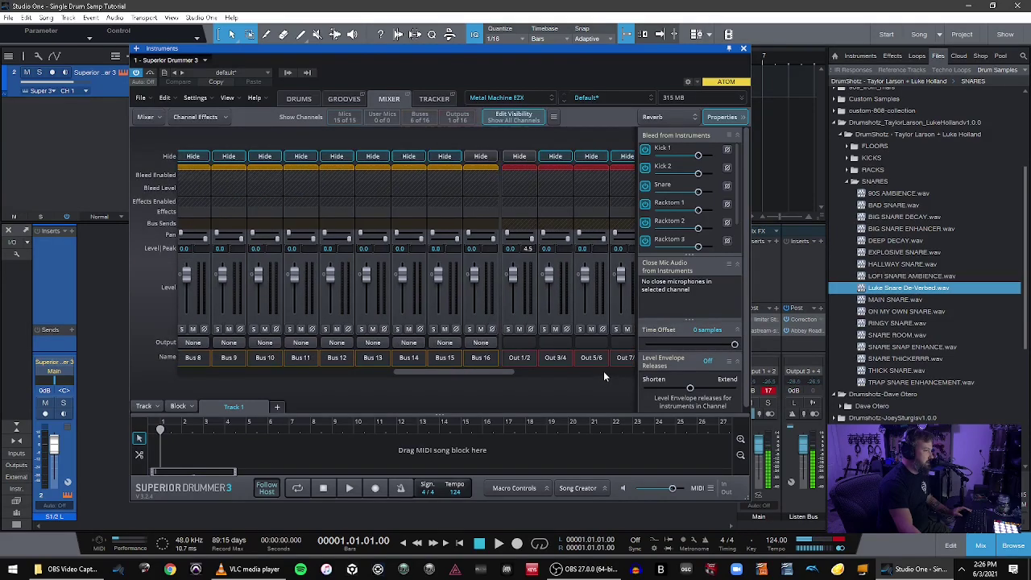
click(481, 157)
click(516, 120)
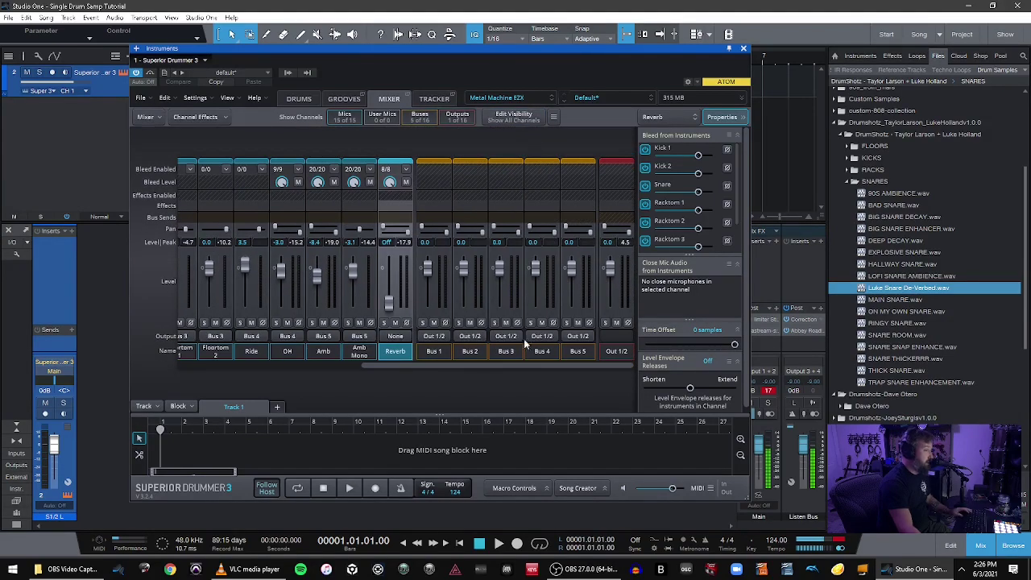
Rename Bus 1 as Kick, Bus 2 as Snare and Bus 3 as Toms
double_click(435, 353)
text(Kick)
key(Tab)
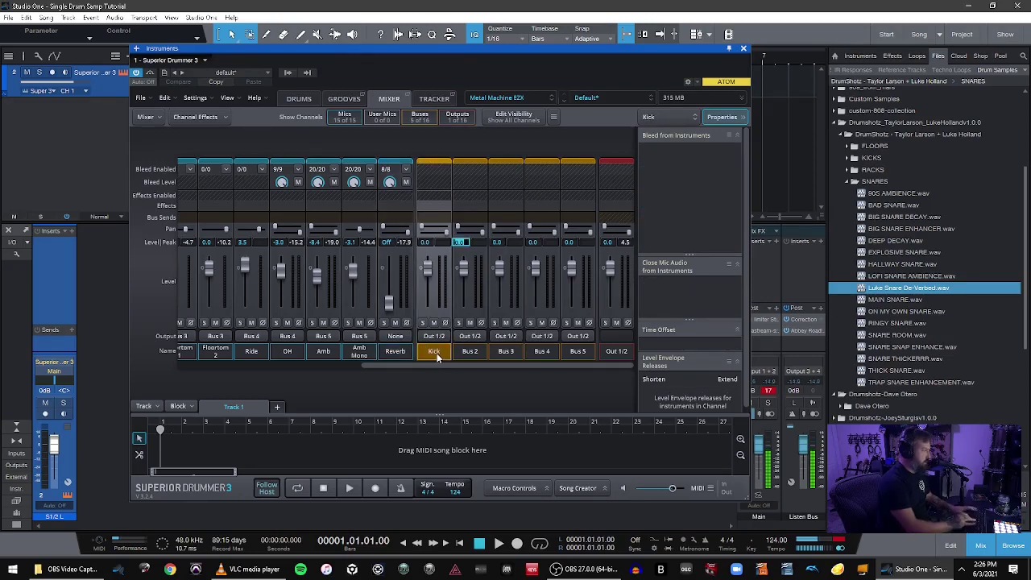
text(Snare)
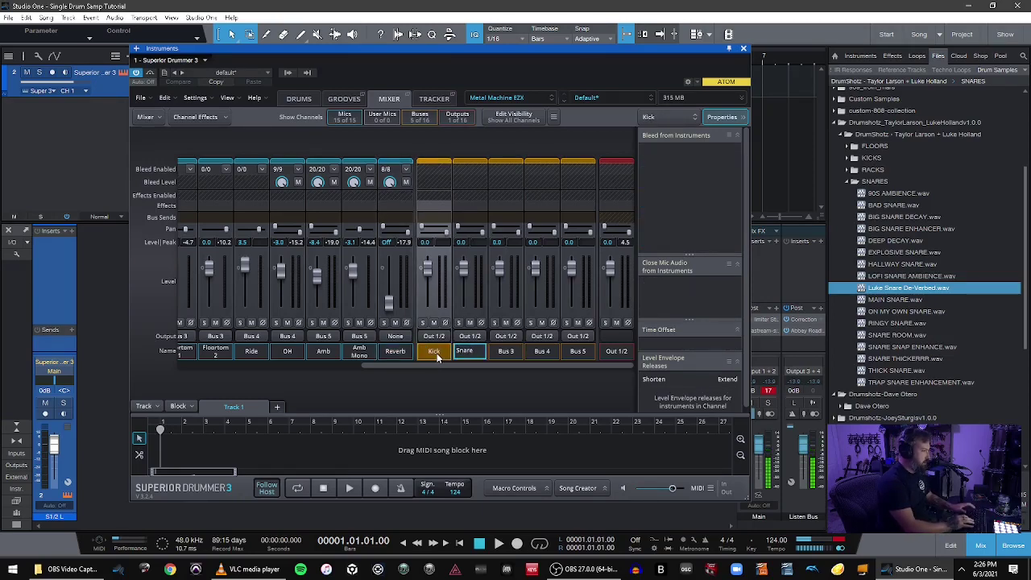
key(Tab)
text(Tpm)
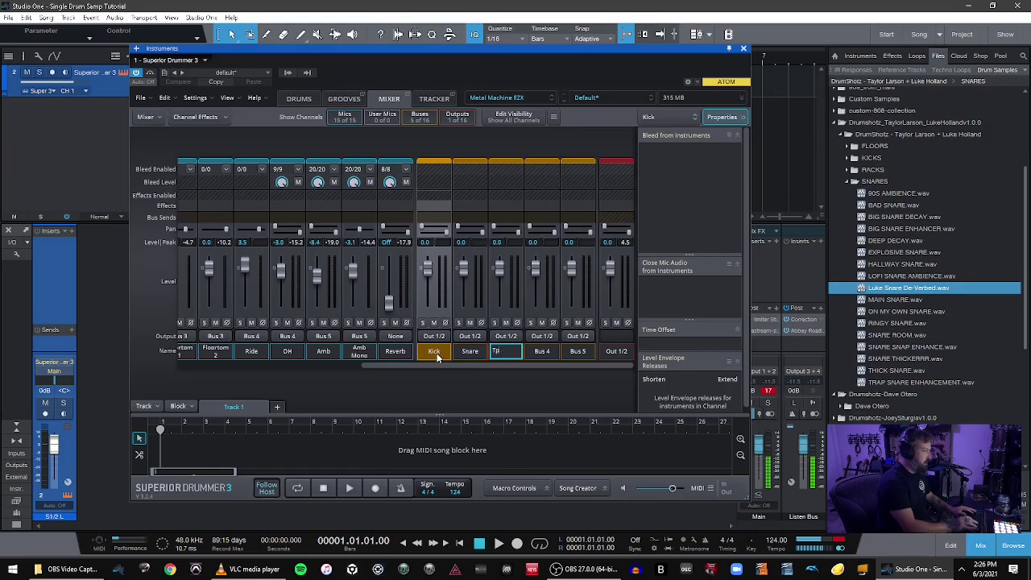
key(BackSpace)
key(BackSpace)
text(oms)
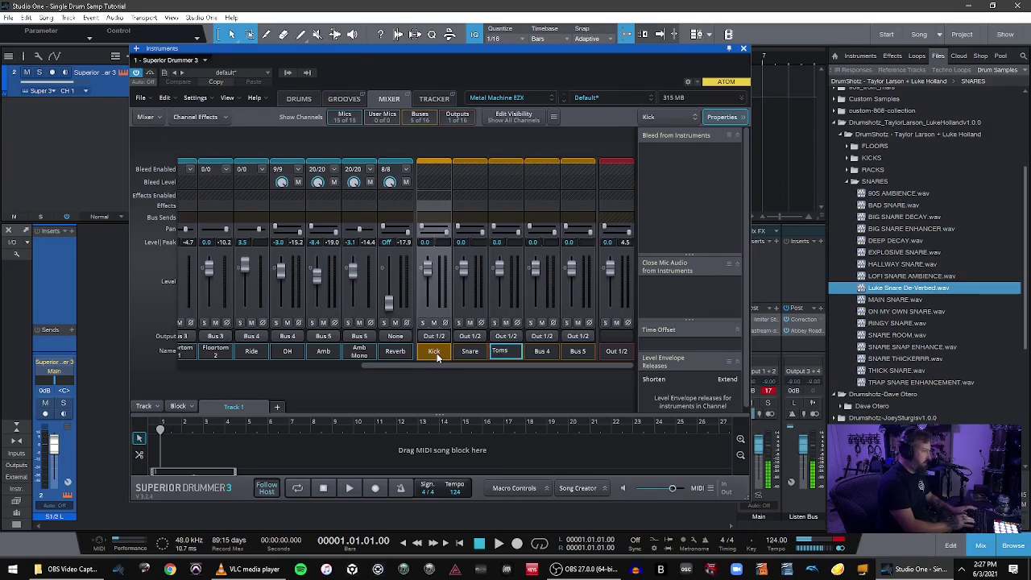
Rename Bus 4 as Cymbals and Bus 5 as Rooms
key(Tab)
text(Cy)
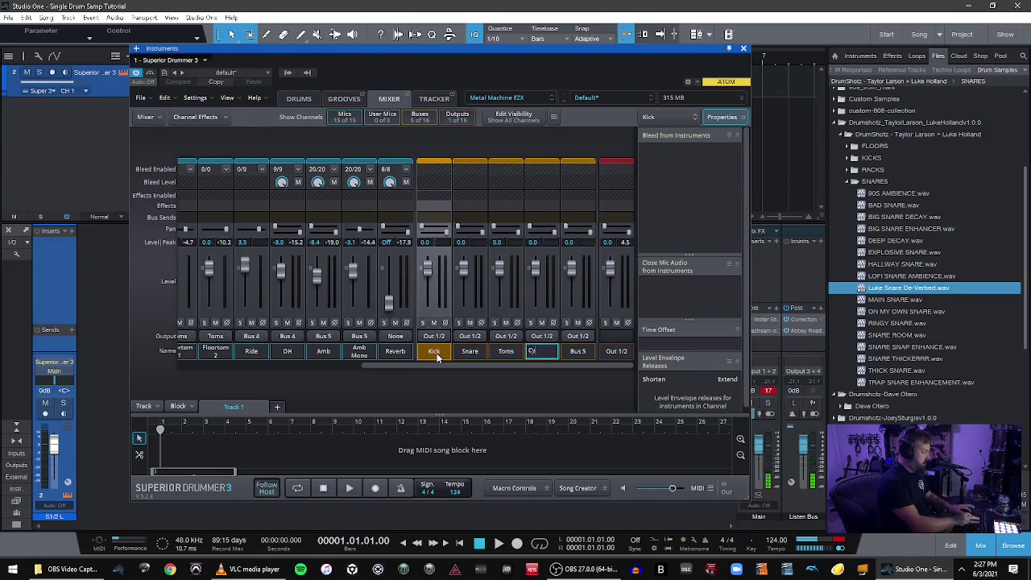
text(mbals)
key(Tab)
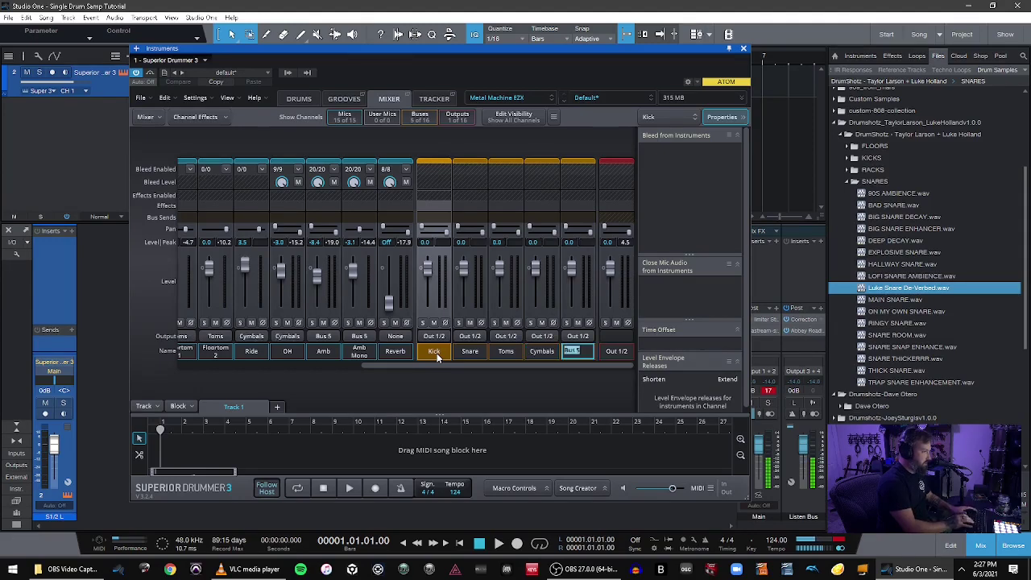
text(Rooms)
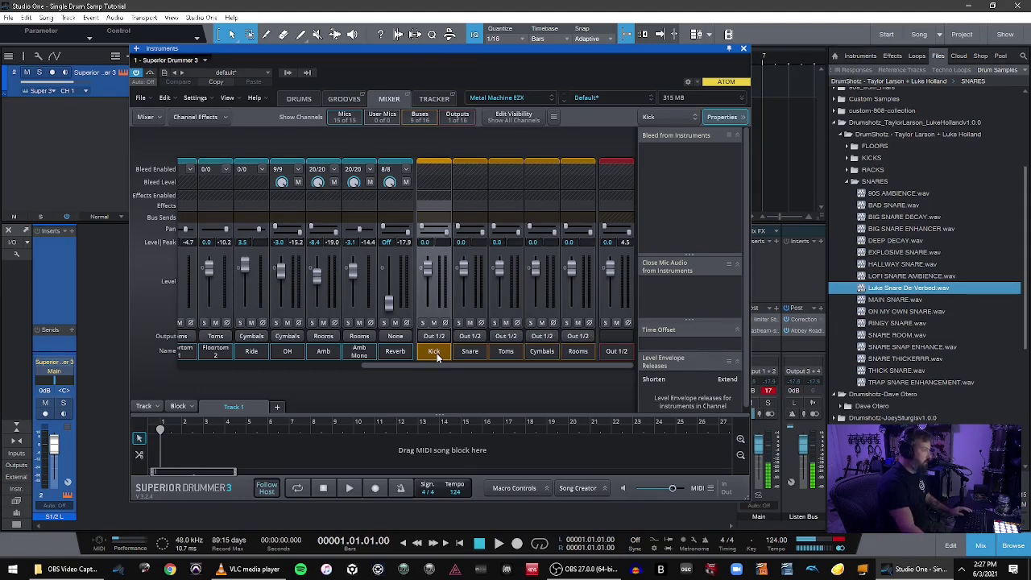
Show the drum kit and select the stacked audio sample under the main snare
click(306, 99)
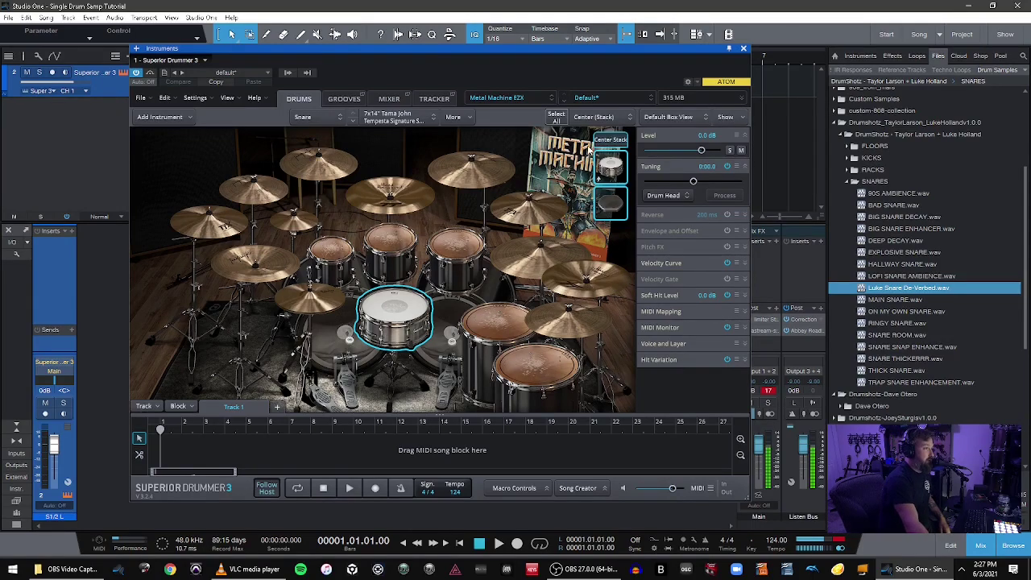
click(608, 205)
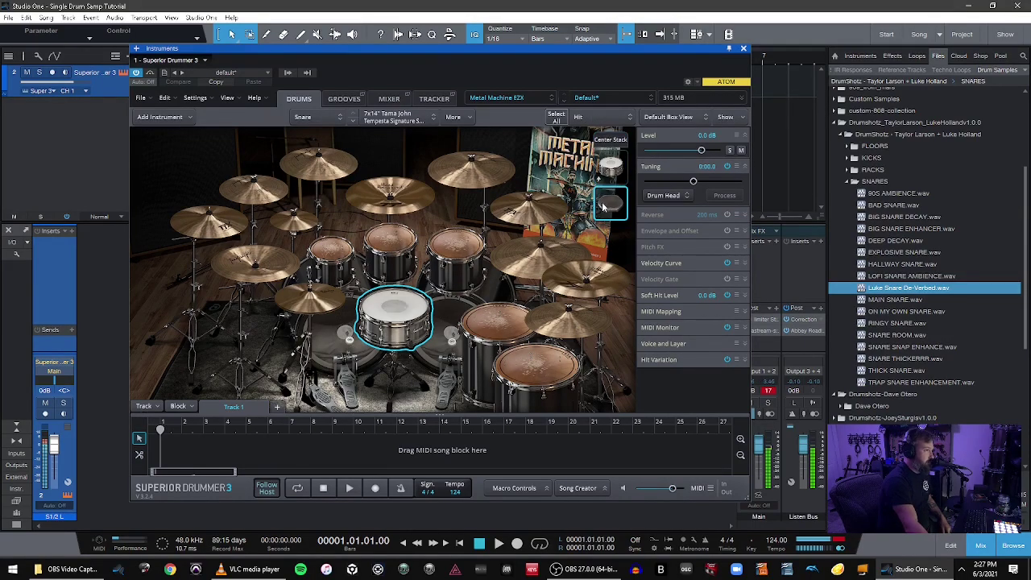
right_click(610, 208)
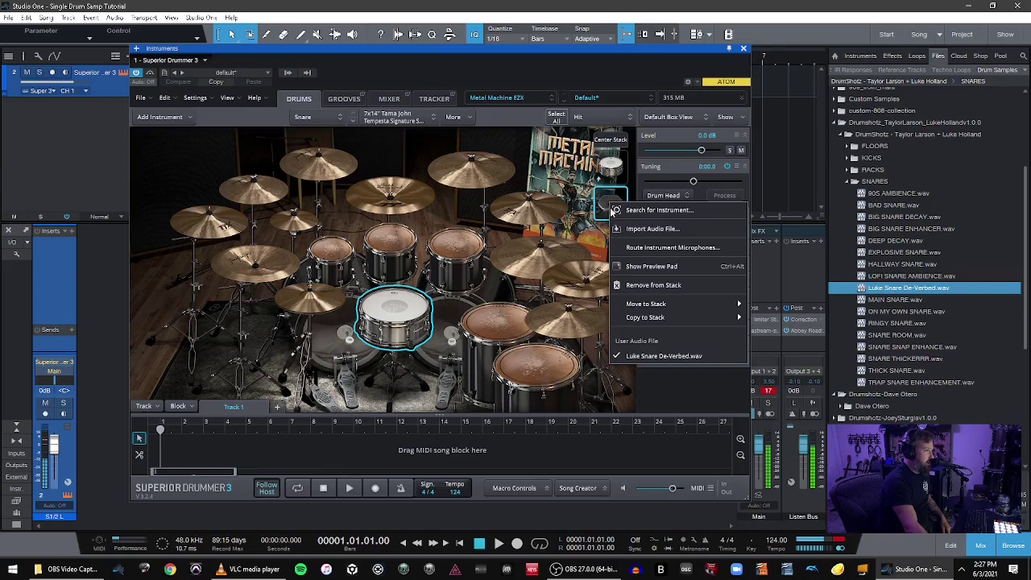
click(627, 249)
click(559, 192)
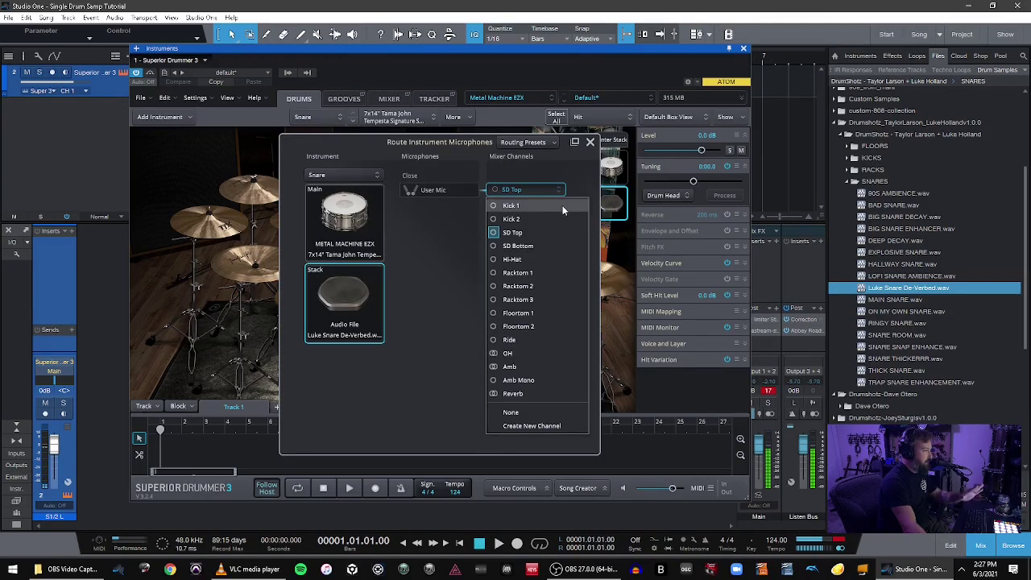
click(530, 429)
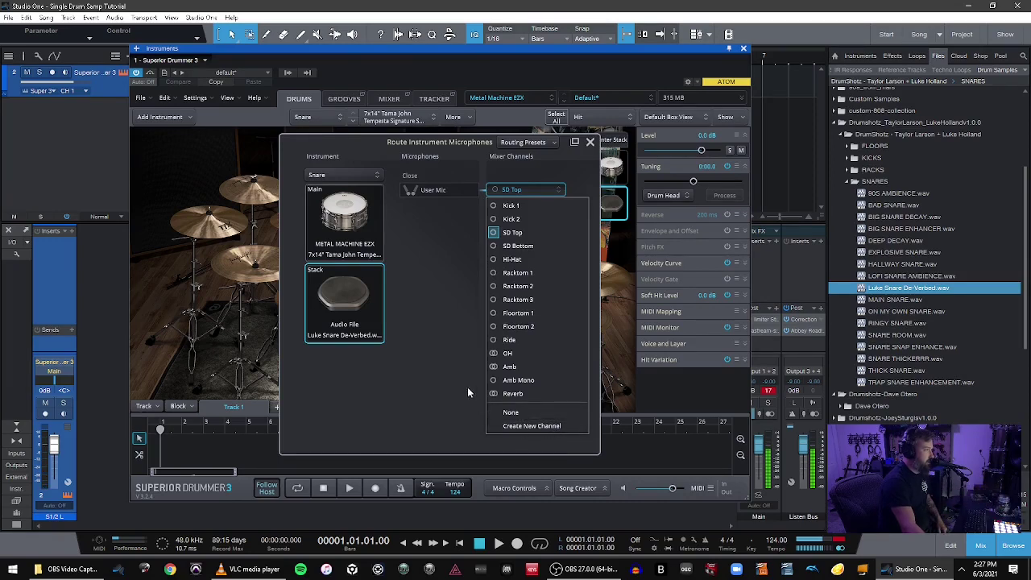
click(590, 143)
Route the stacked Luke Snare De-Verbed sample's User Mic to a newly created mixer channel and close the microphone routing
right_click(615, 203)
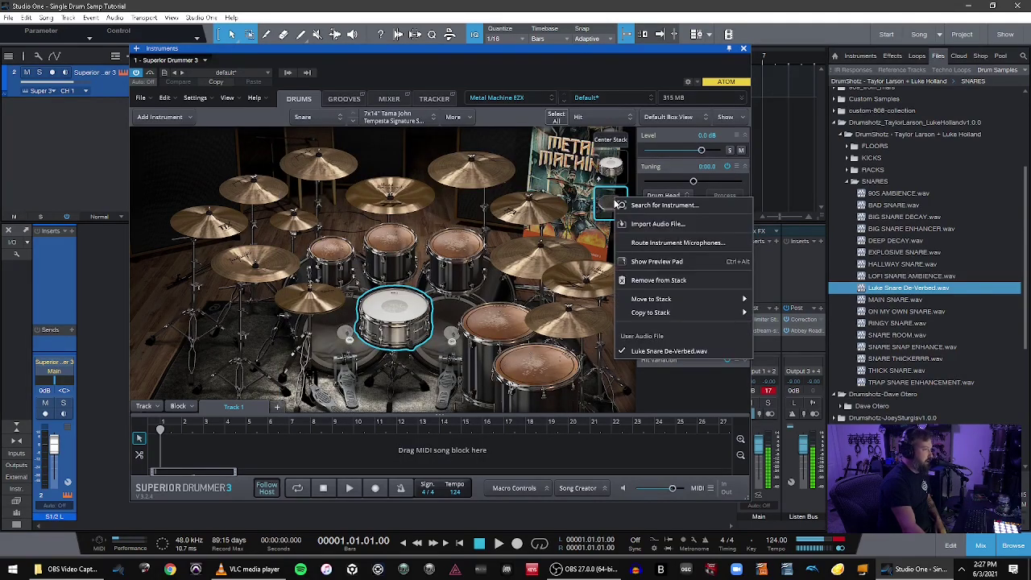
click(639, 243)
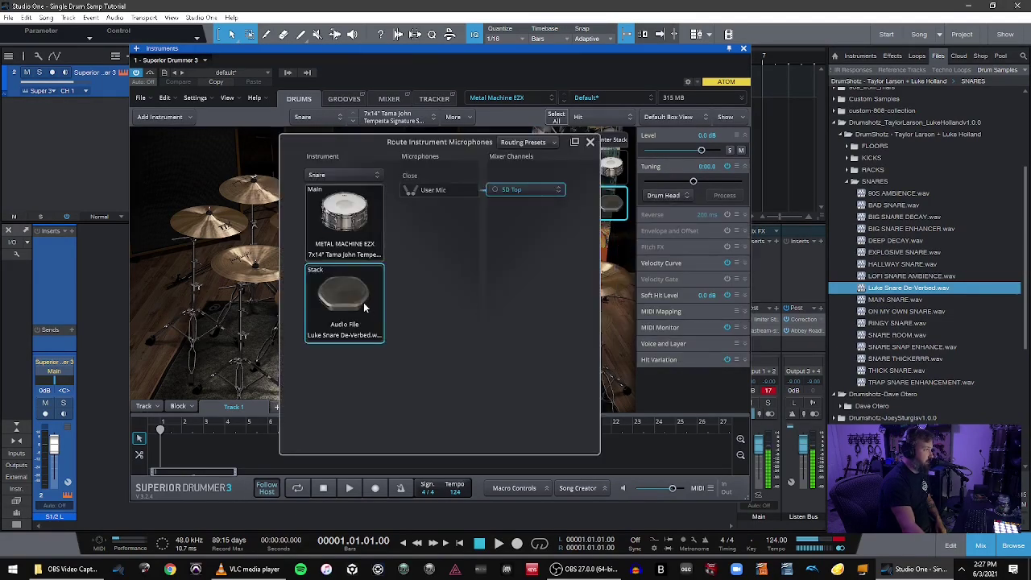
click(537, 194)
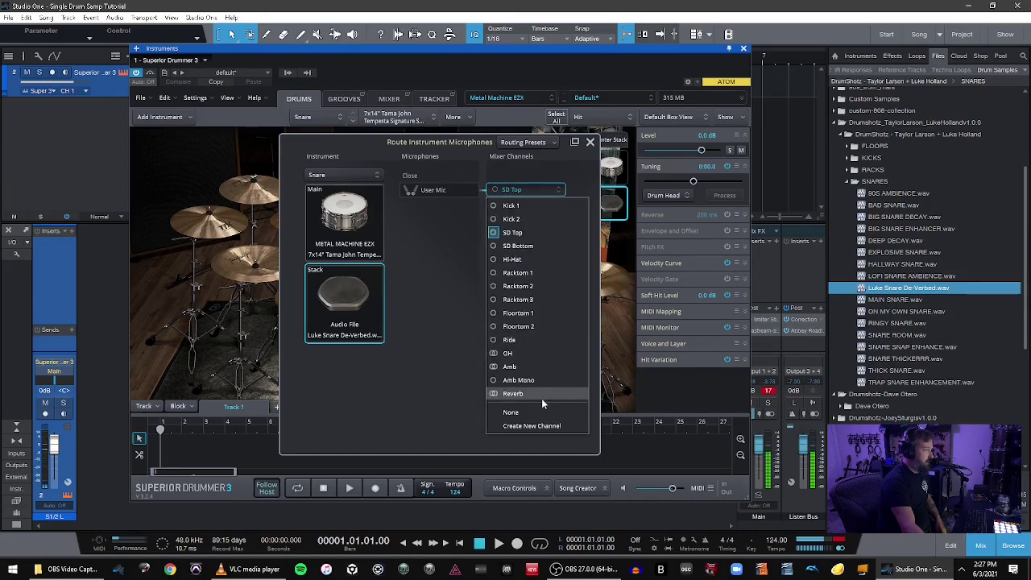
click(545, 429)
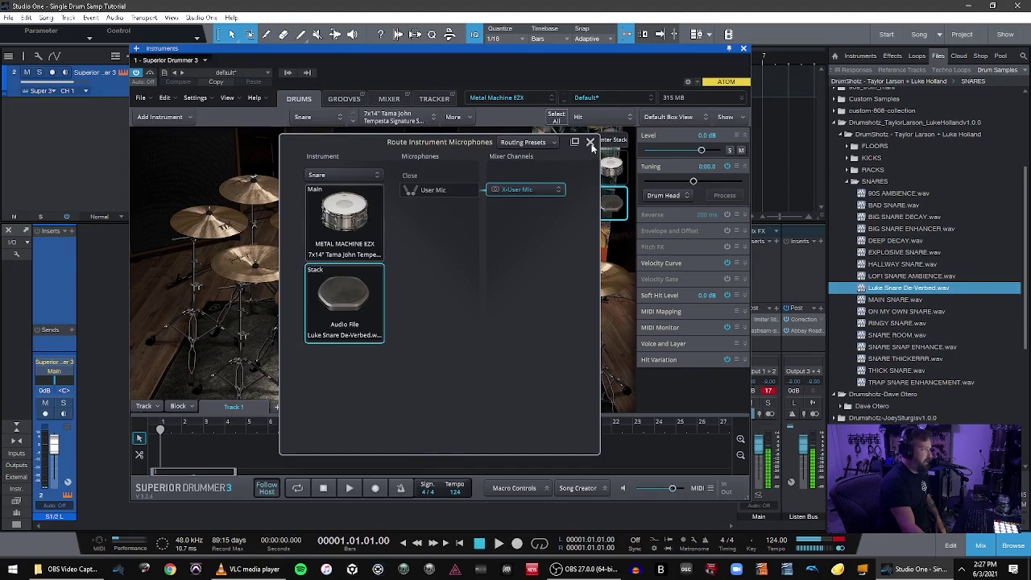
click(591, 143)
Route the X-User Mic mixer channel's output to the Snare bus and rename the channel Luke Snare
click(389, 98)
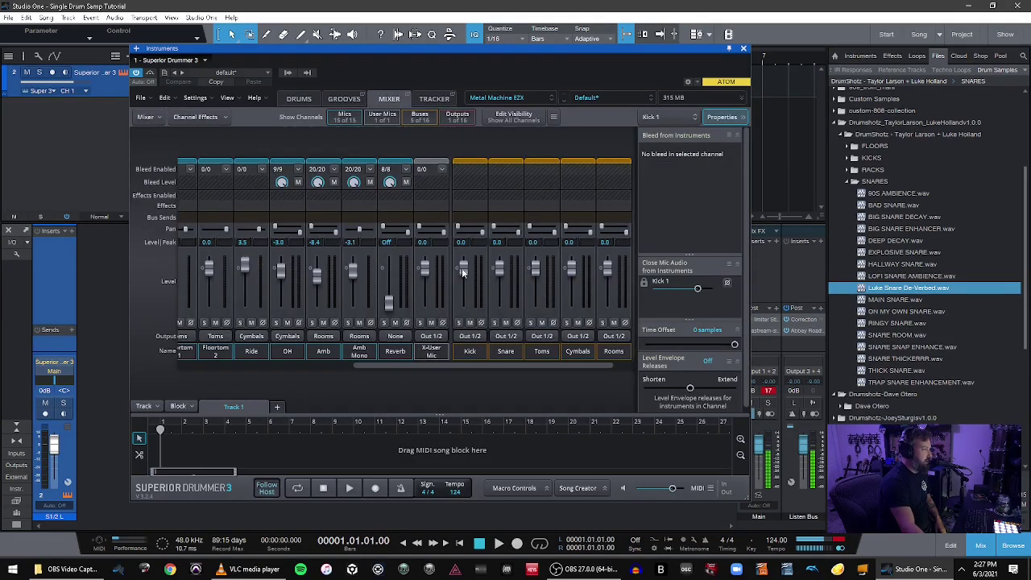
click(427, 359)
click(433, 336)
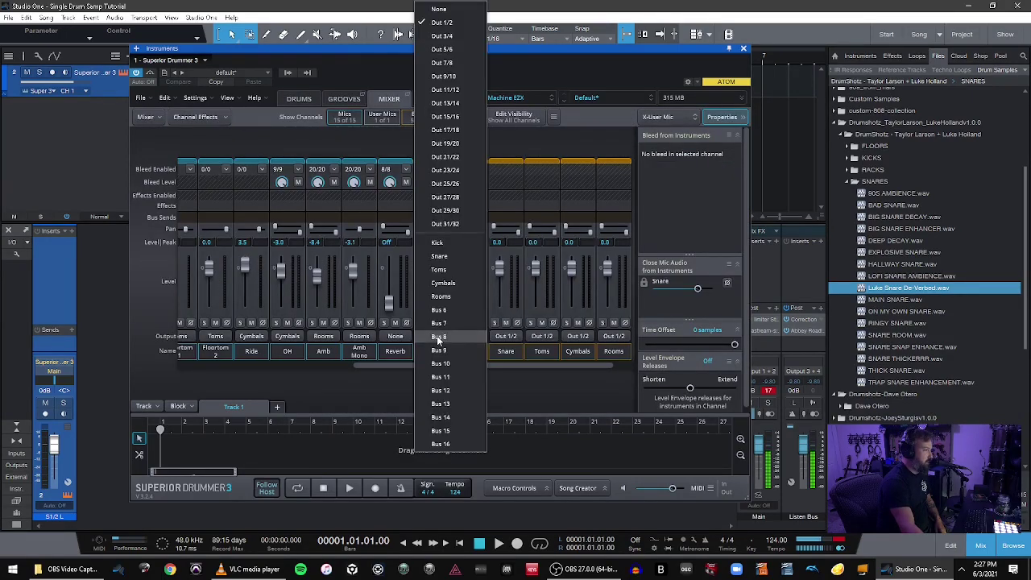
click(461, 260)
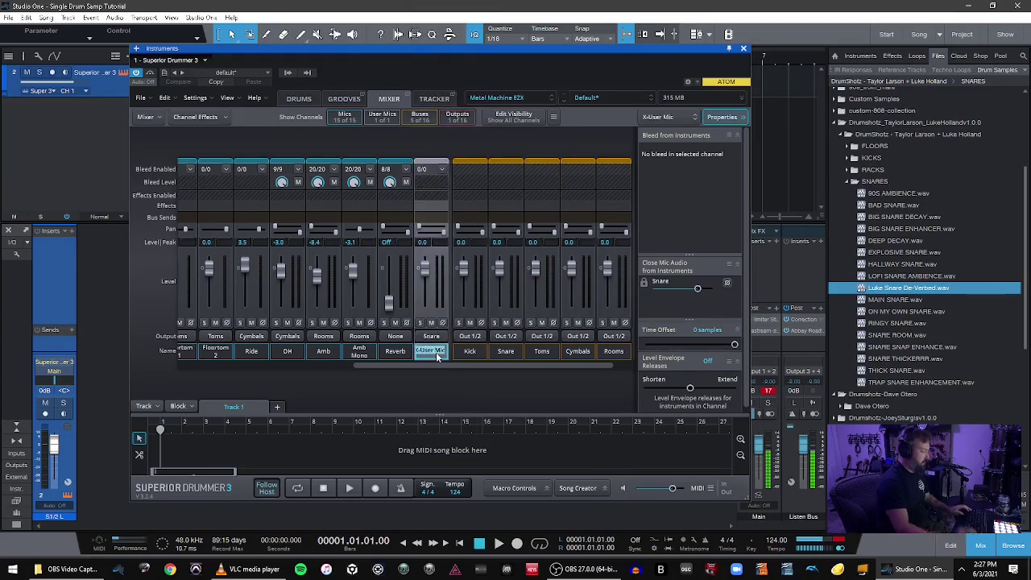
text(Luke Snare)
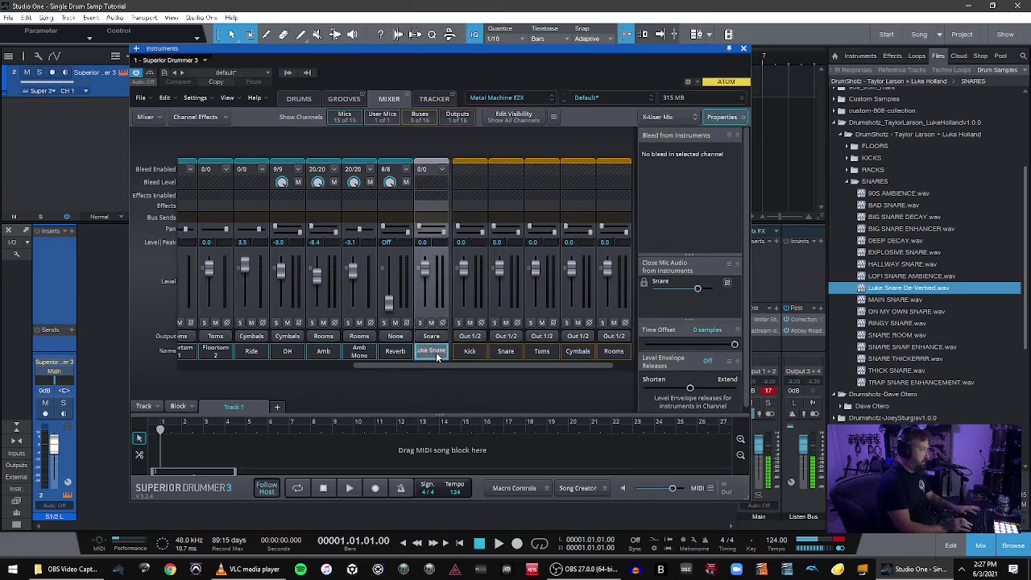
key(Return)
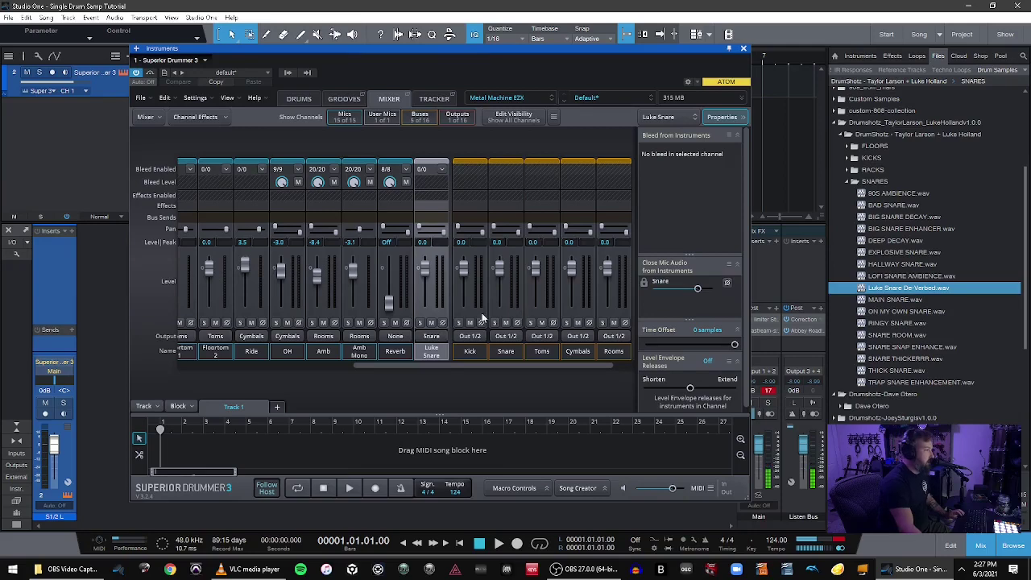
Return to the drum kit view and select the stacked audio sample on the snare
click(299, 98)
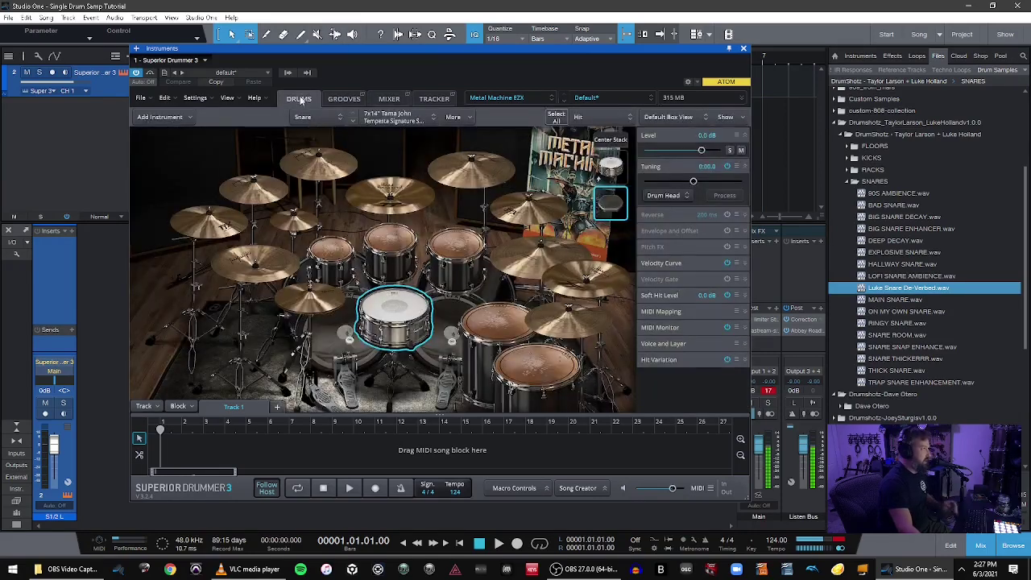
click(600, 208)
click(600, 208)
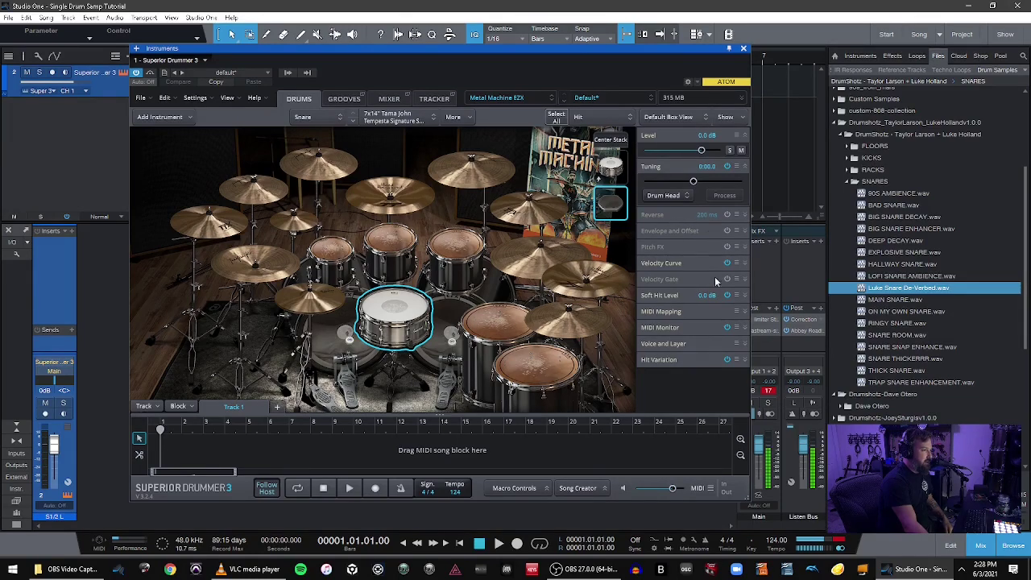
click(726, 230)
click(744, 230)
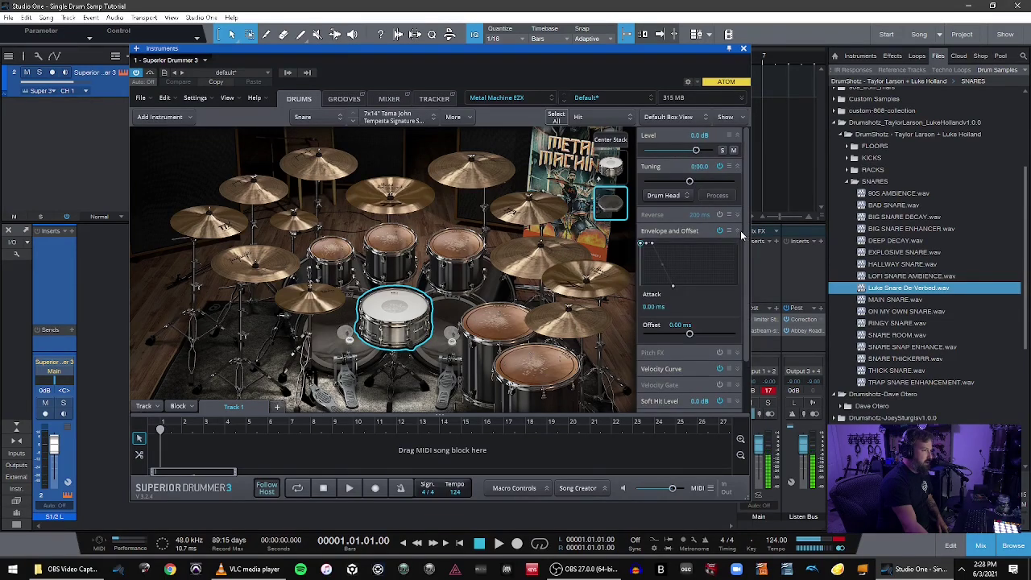
click(739, 231)
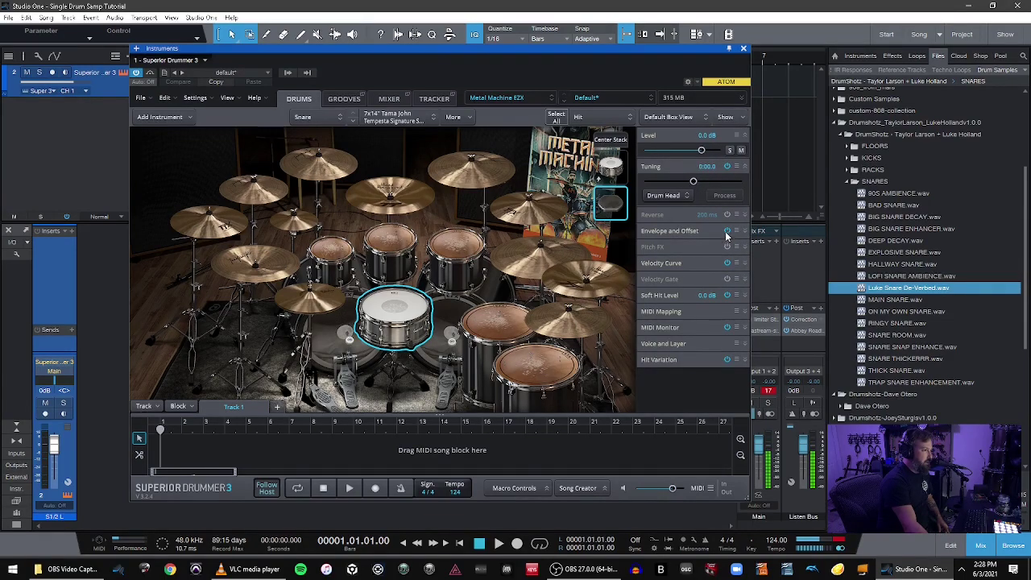
click(727, 231)
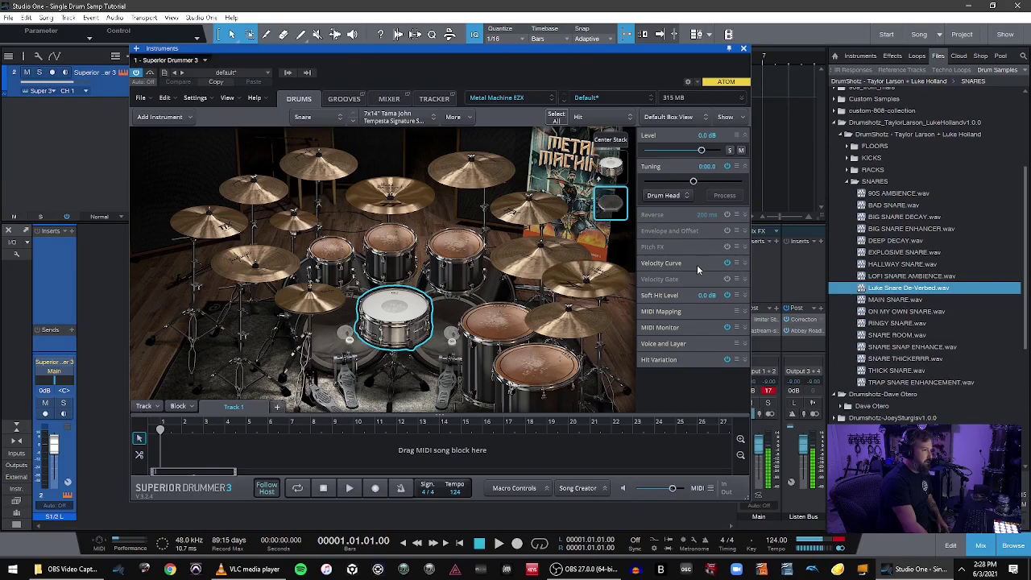
Expand the stacked sample's Velocity Curve and move its lower end close to maximum input velocity, making a steep rise
click(742, 265)
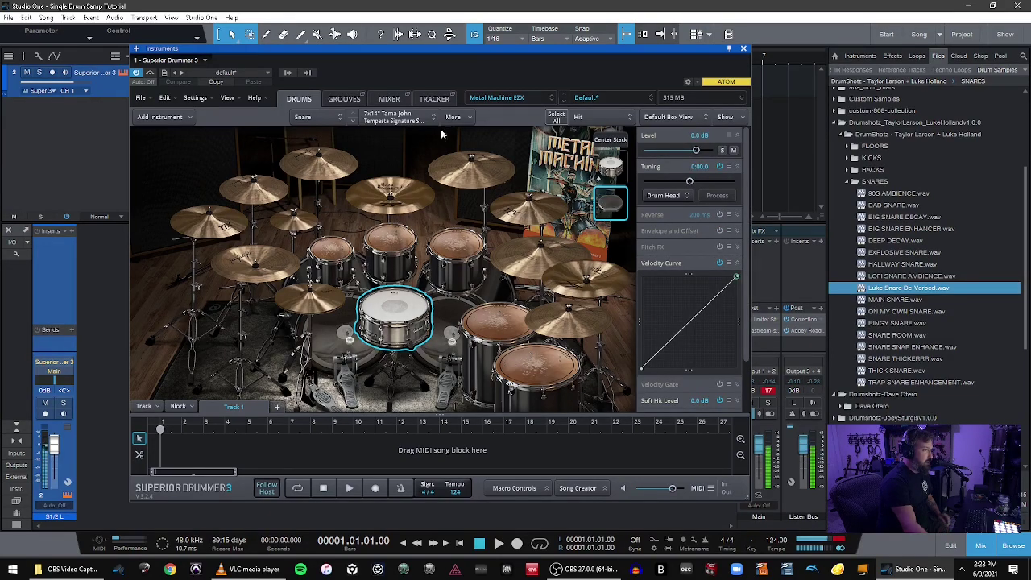
click(349, 93)
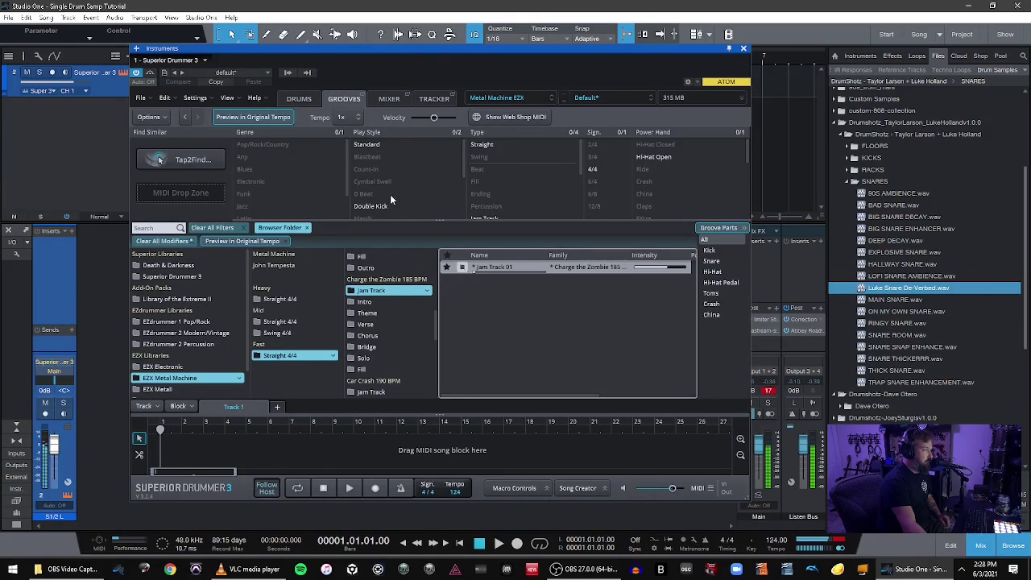
click(296, 99)
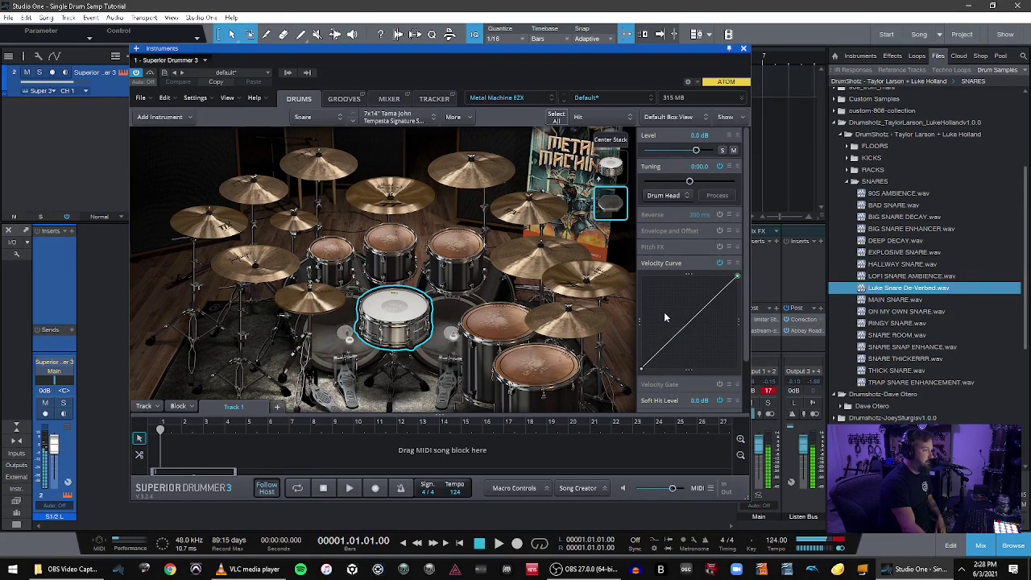
drag(642, 321, 725, 351)
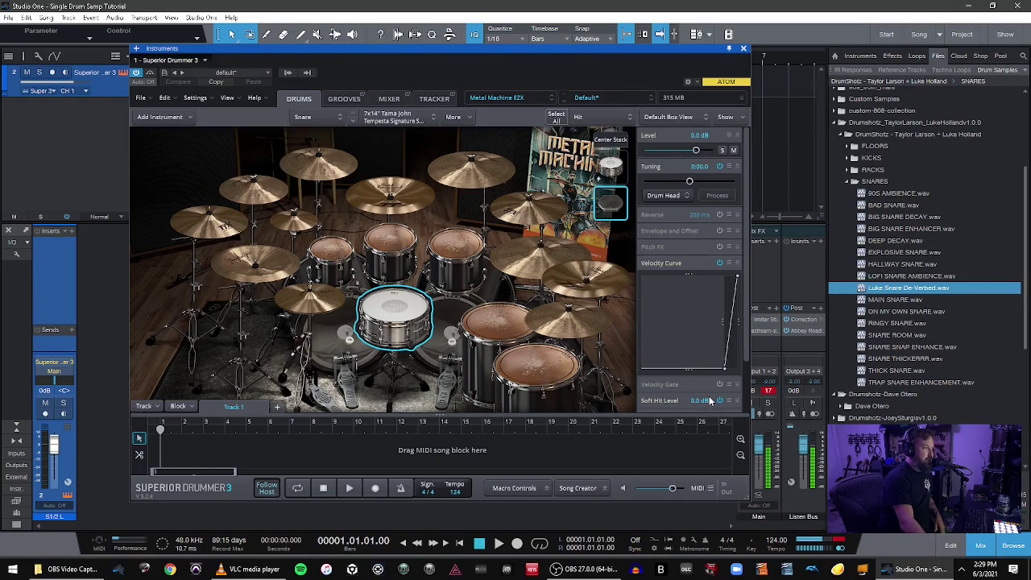
scroll(745, 344, down, 2)
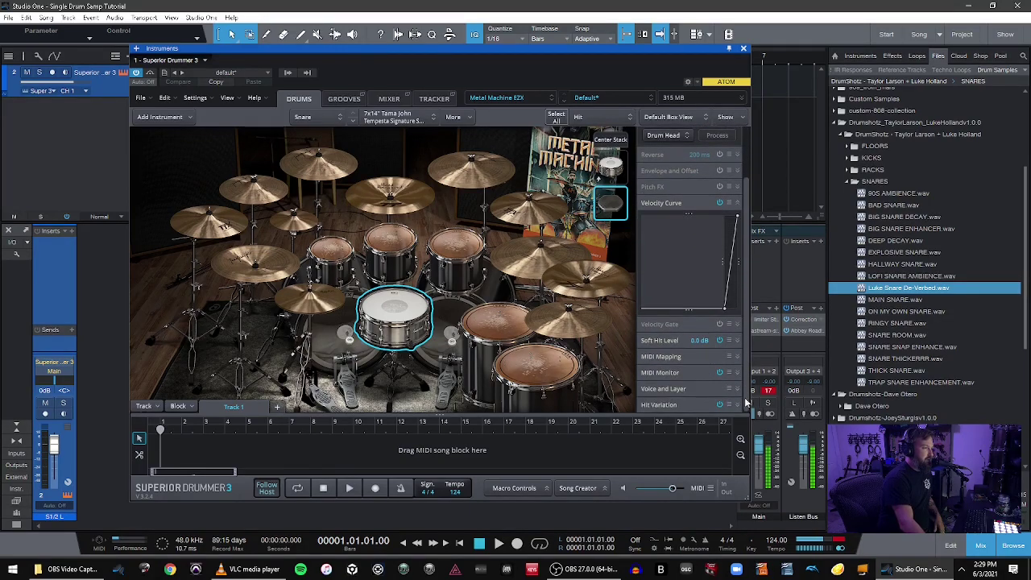
Expand and enable the stacked sample's Velocity Gate, and set its low limit to 110
click(737, 329)
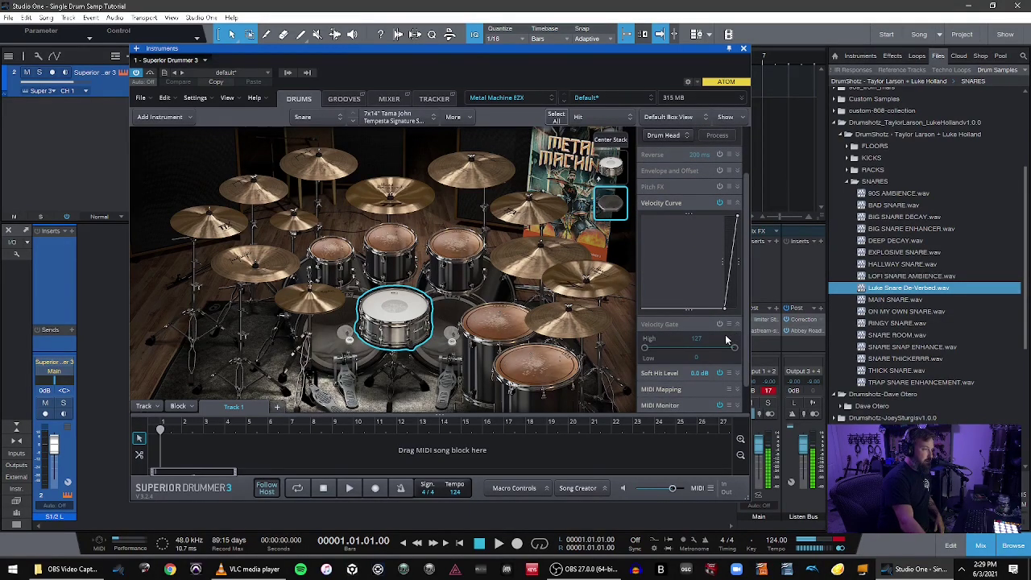
click(719, 323)
double_click(697, 358)
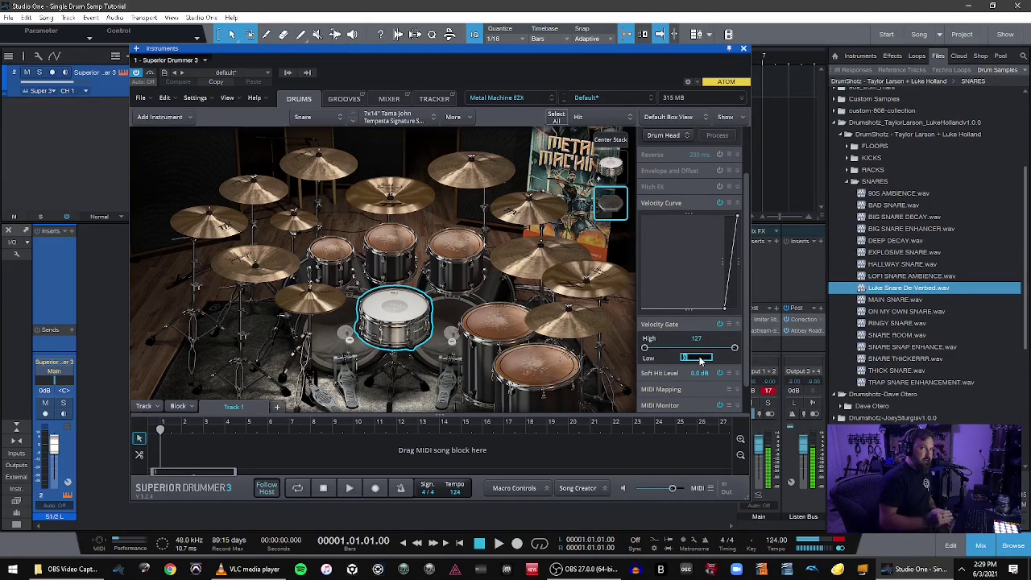
text(1)
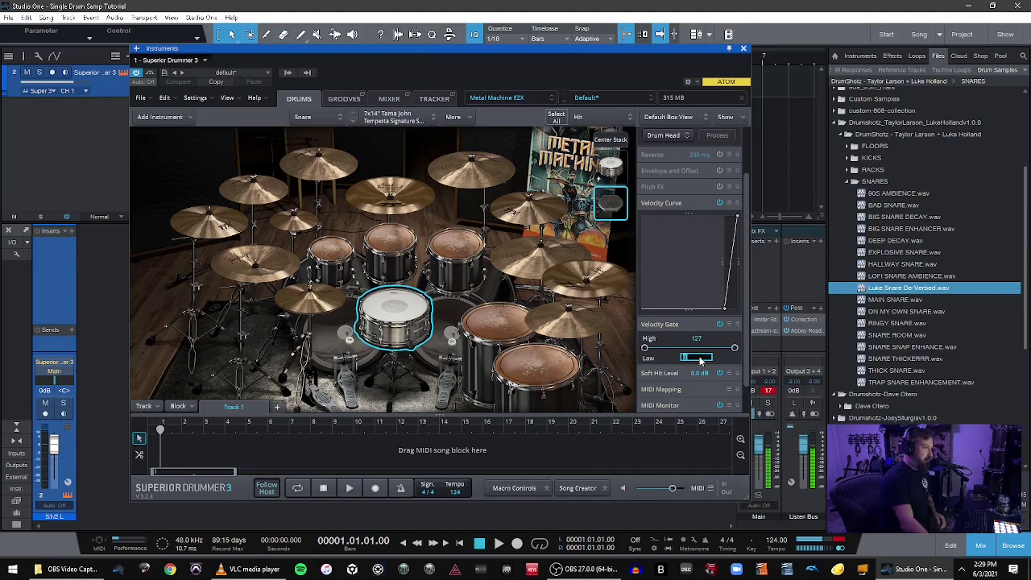
text(10)
key(Return)
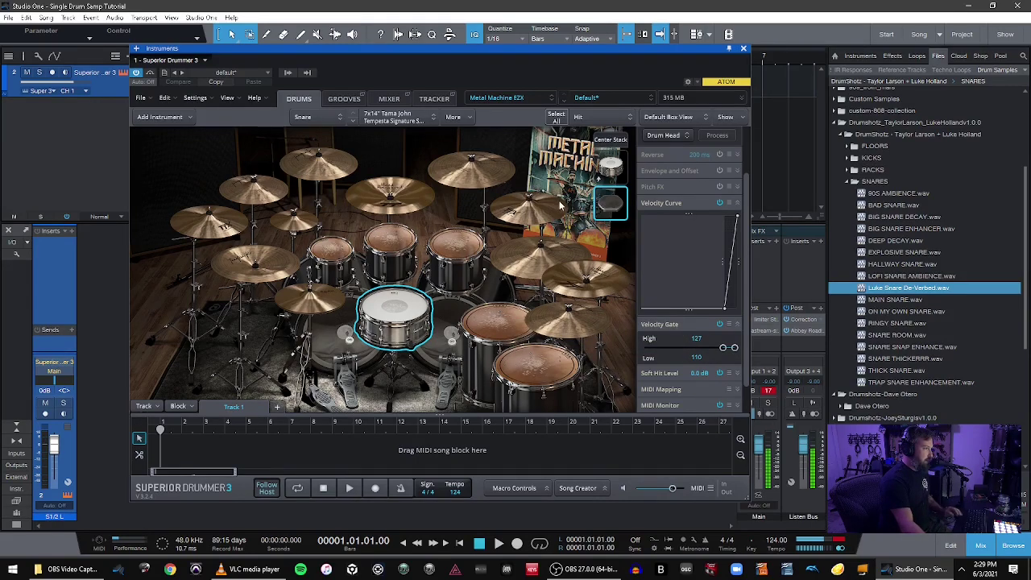
Preview the Jam Track 01 groove and compare the stacked sample with its Velocity Gate bypassed and enabled
click(344, 98)
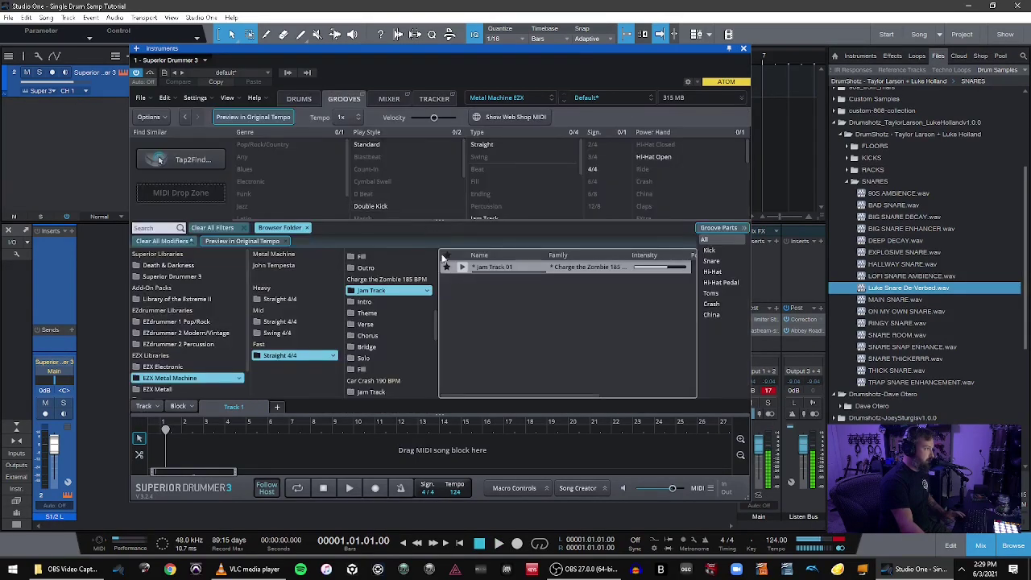
click(298, 99)
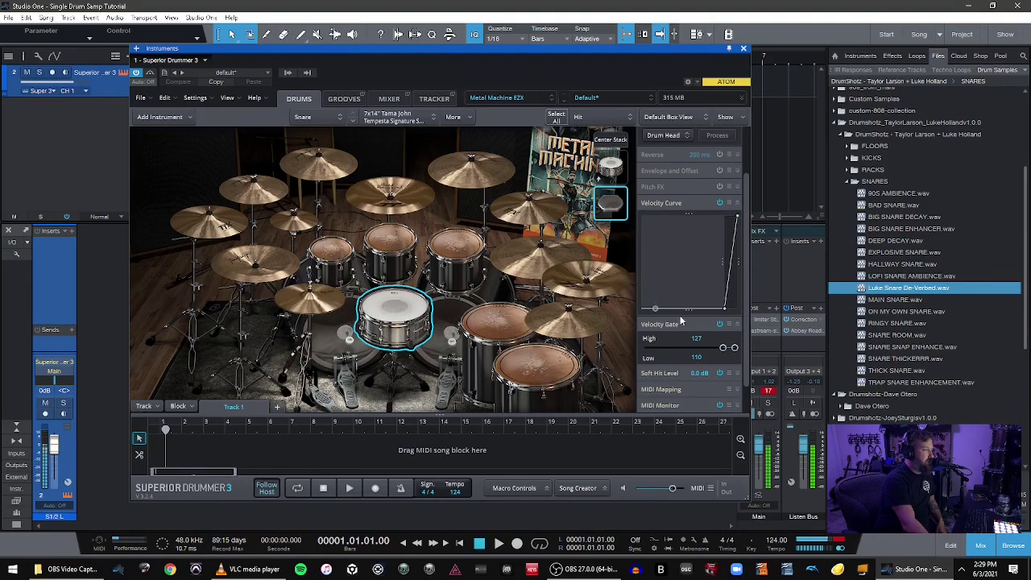
click(720, 325)
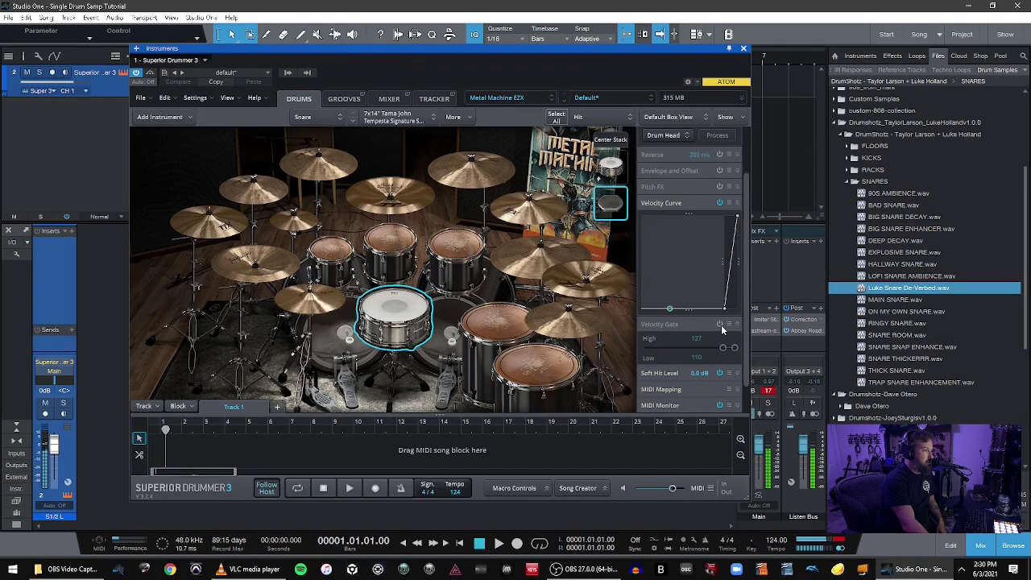
click(720, 325)
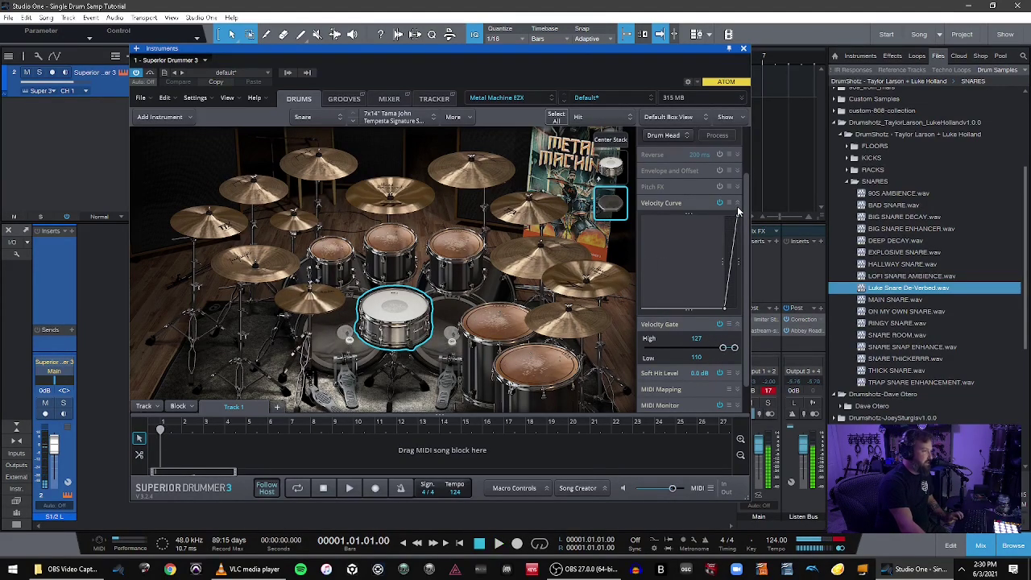
Collapse the velocity settings and lower the stacked sample's Soft Hit Level to -24.0 dB
scroll(738, 211, up, 3)
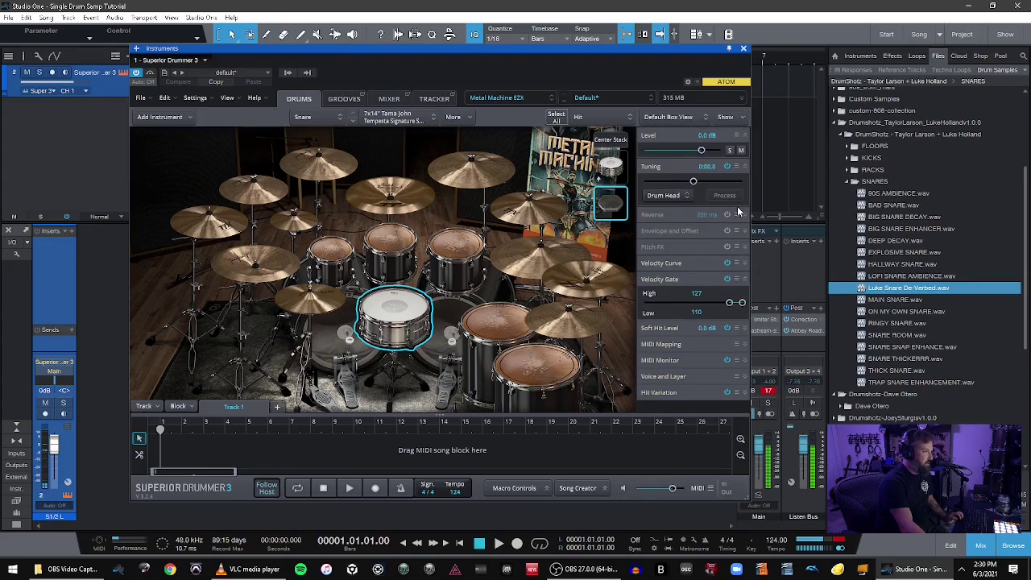
click(742, 281)
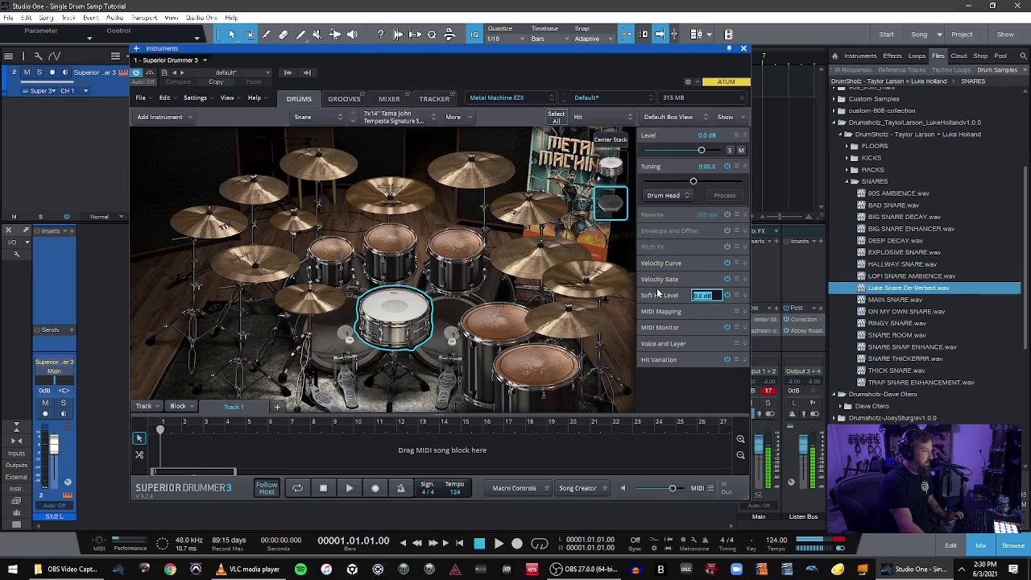
key(Return)
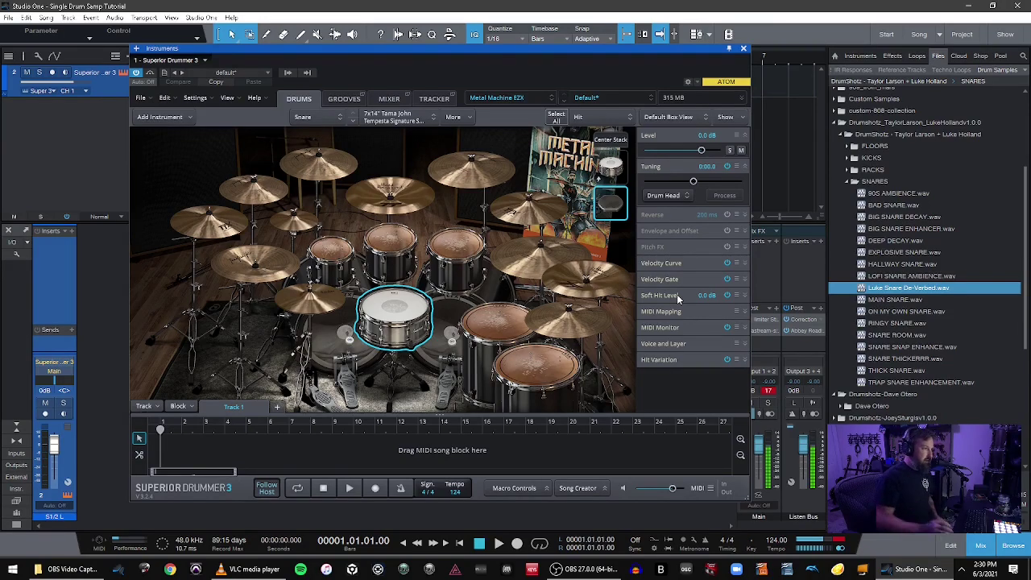
drag(704, 297, 759, 513)
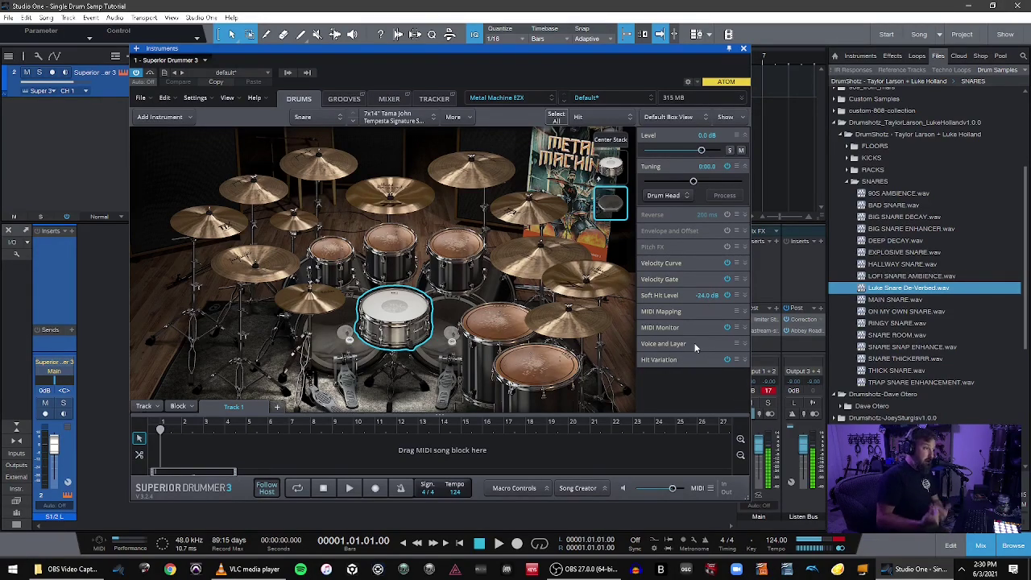
Preview Jam Track 01, check the Luke Snare channel's level in the mixer, and stop the groove
click(344, 98)
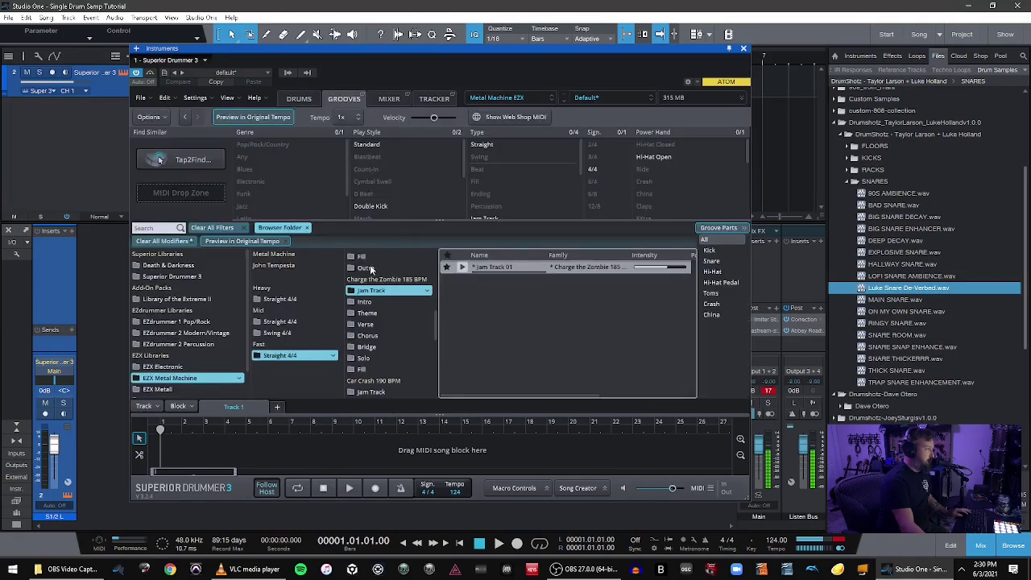
click(461, 271)
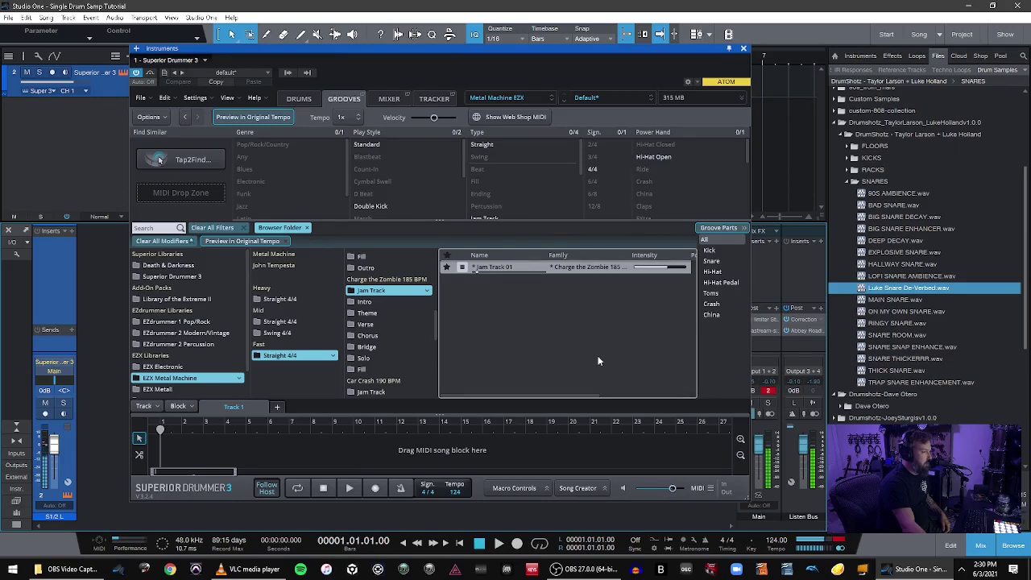
click(389, 98)
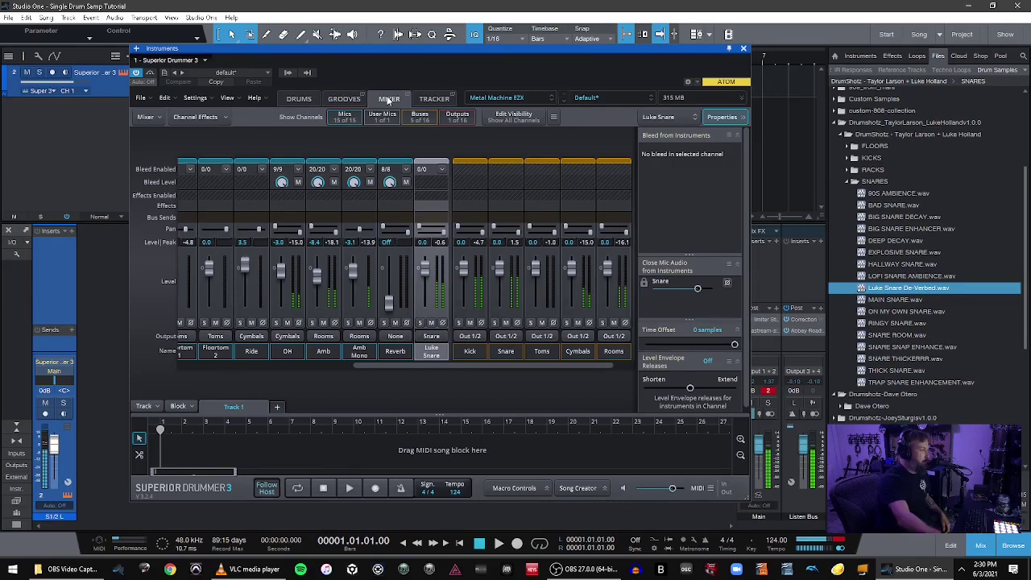
click(343, 100)
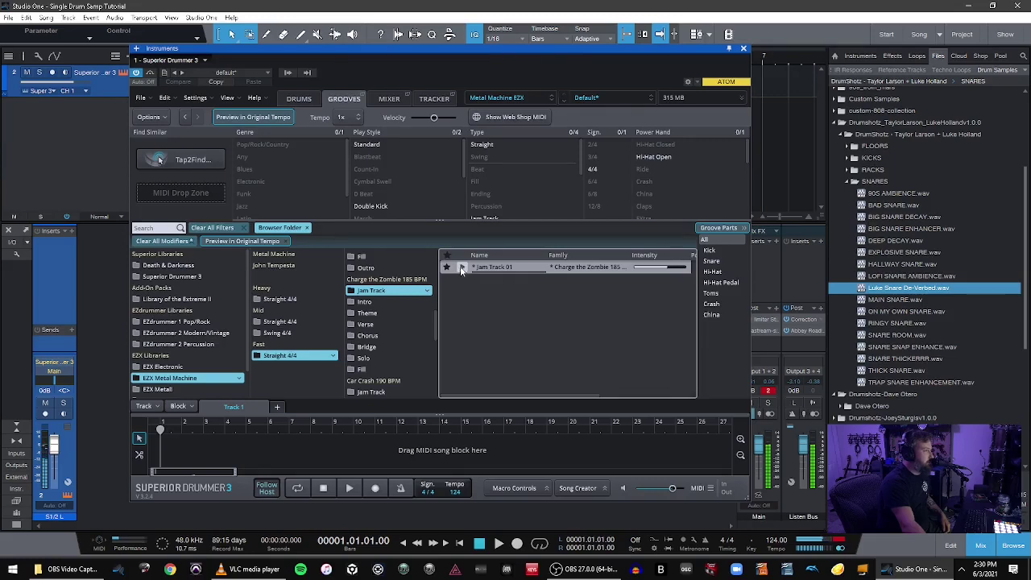
Pull the Luke Snare fader down to Off, solo the Snare bus, and play Jam Track 01
click(389, 99)
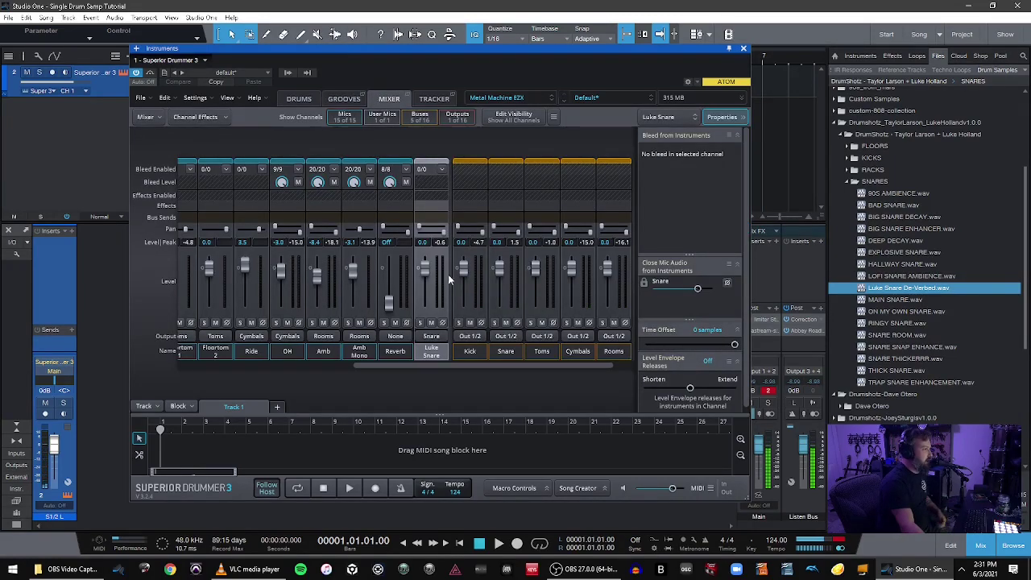
click(494, 322)
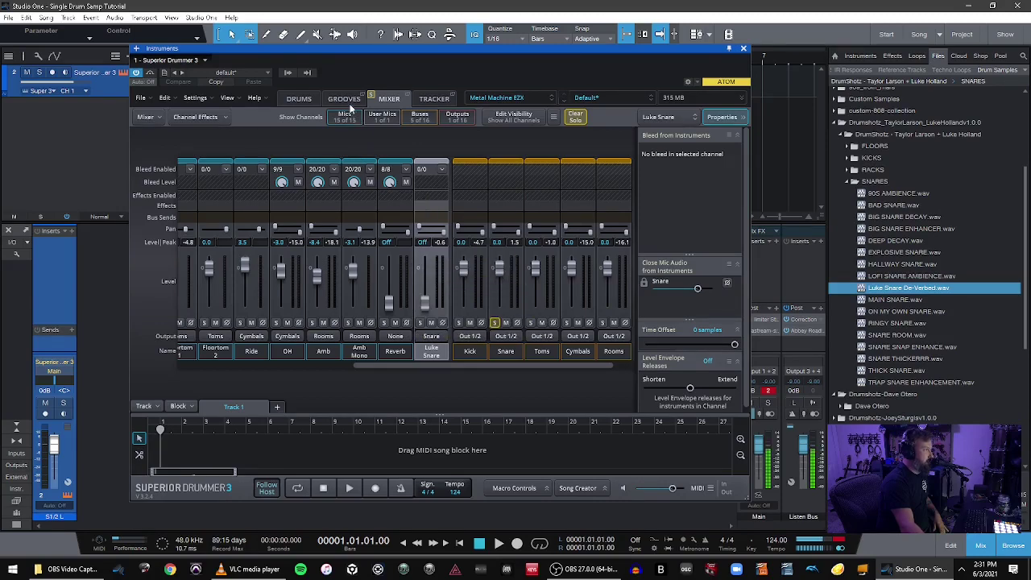
click(347, 102)
click(462, 267)
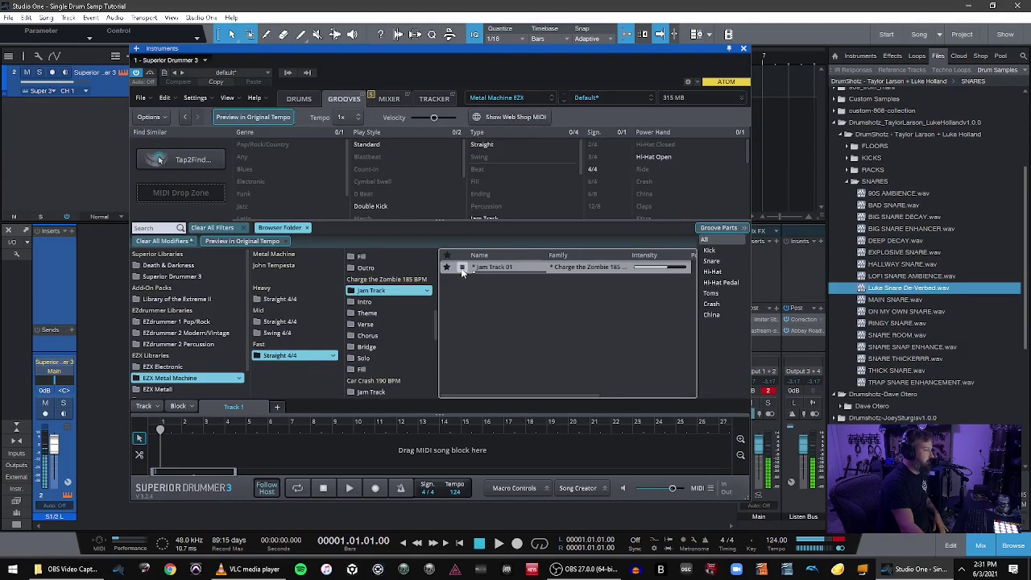
click(388, 100)
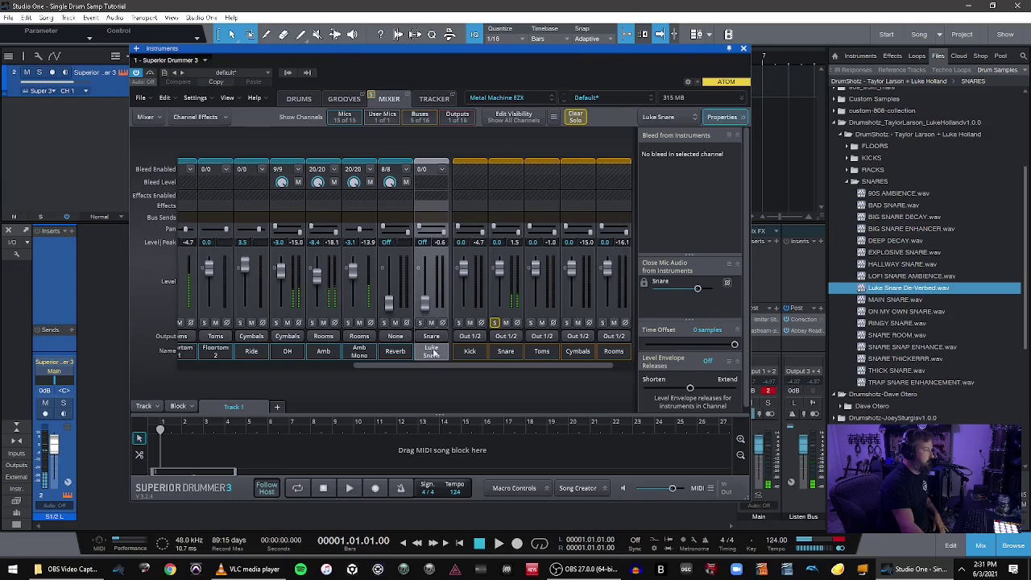
Disable bleed from all instruments in the SD Bottom channel
drag(419, 368, 245, 368)
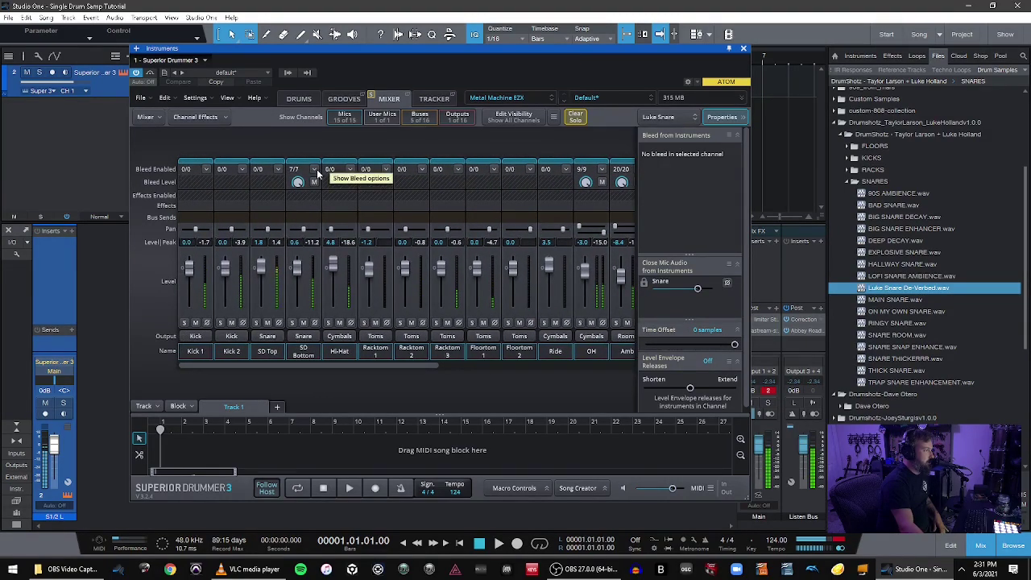
click(317, 172)
click(330, 196)
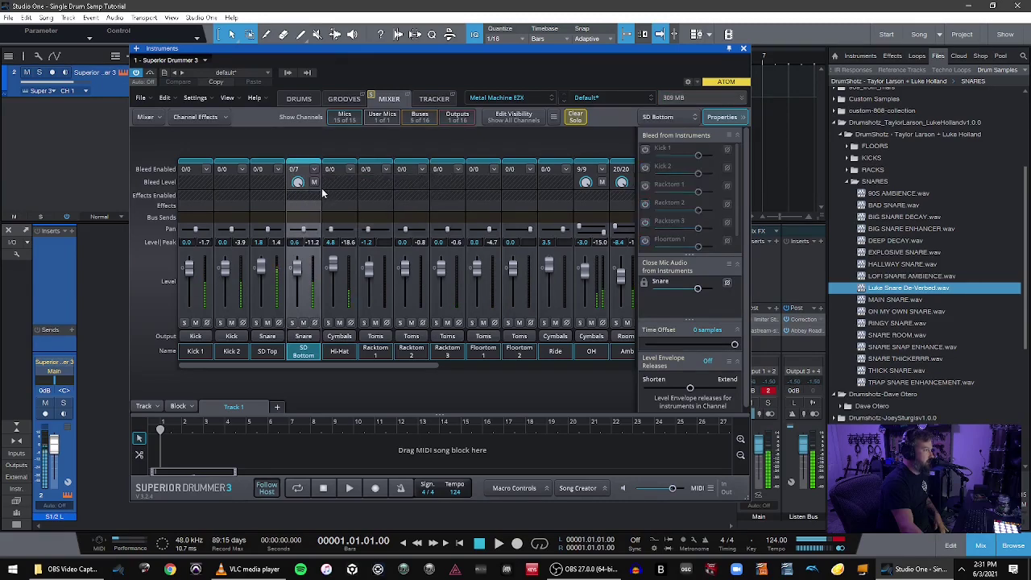
click(313, 171)
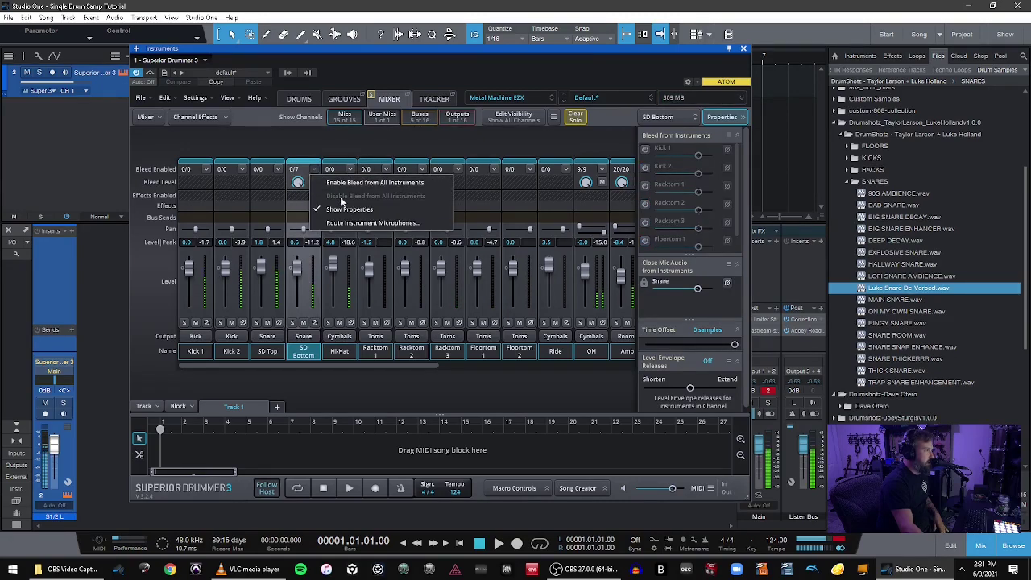
click(456, 374)
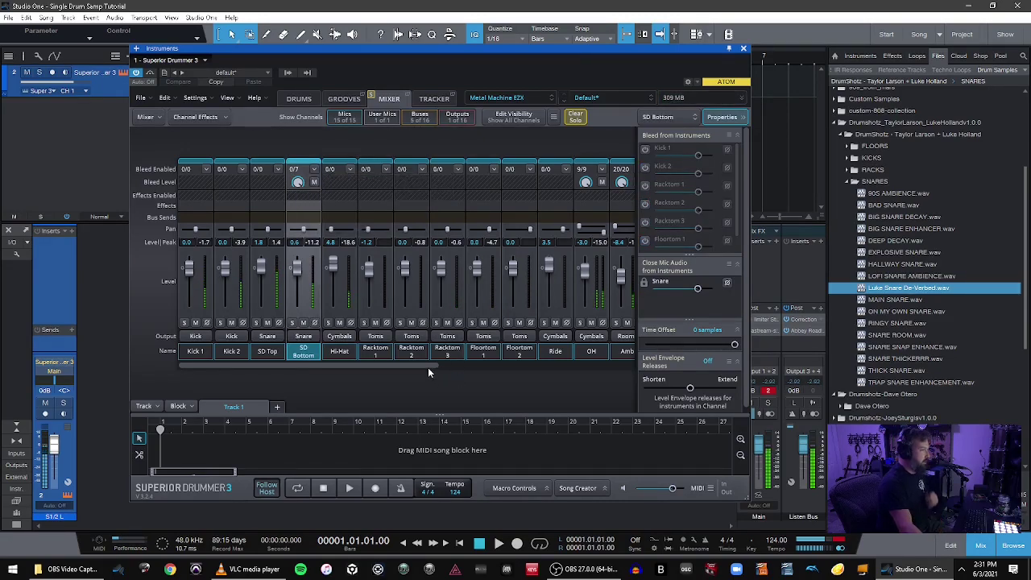
Raise the Luke Snare fader and compare both phase settings, leaving the channel's phase inverted
drag(427, 367, 624, 374)
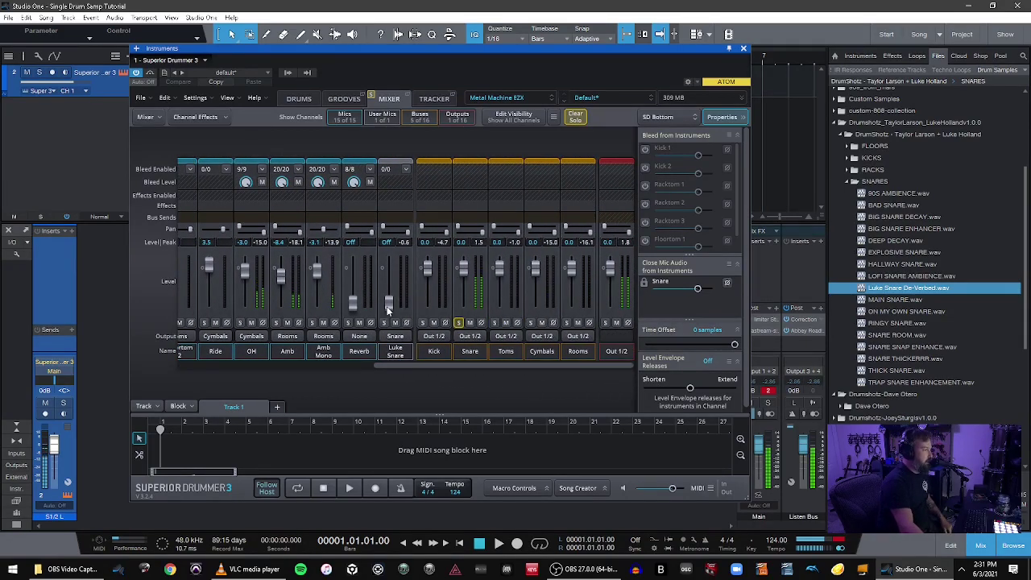
drag(389, 308, 397, 285)
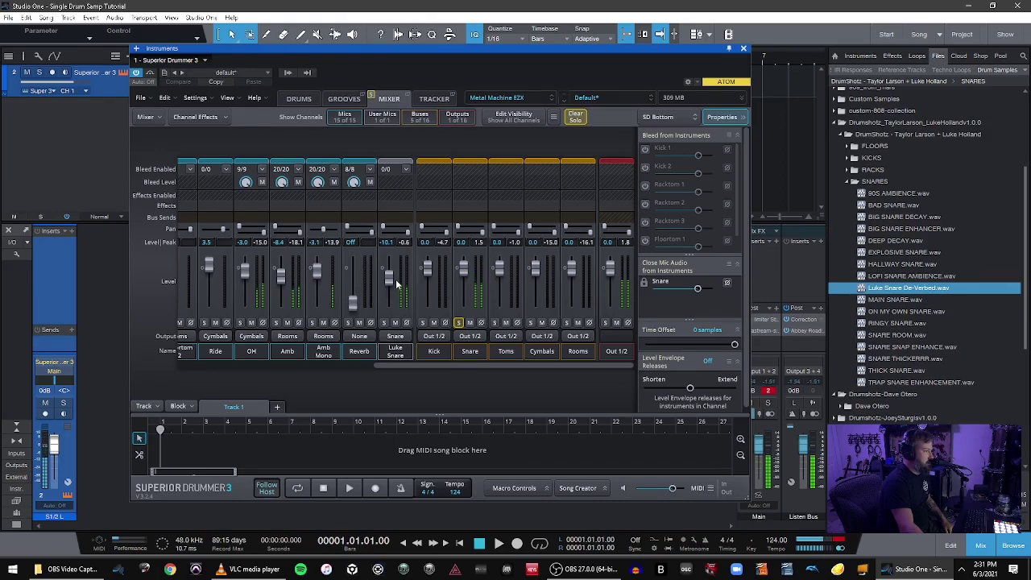
click(407, 322)
click(407, 323)
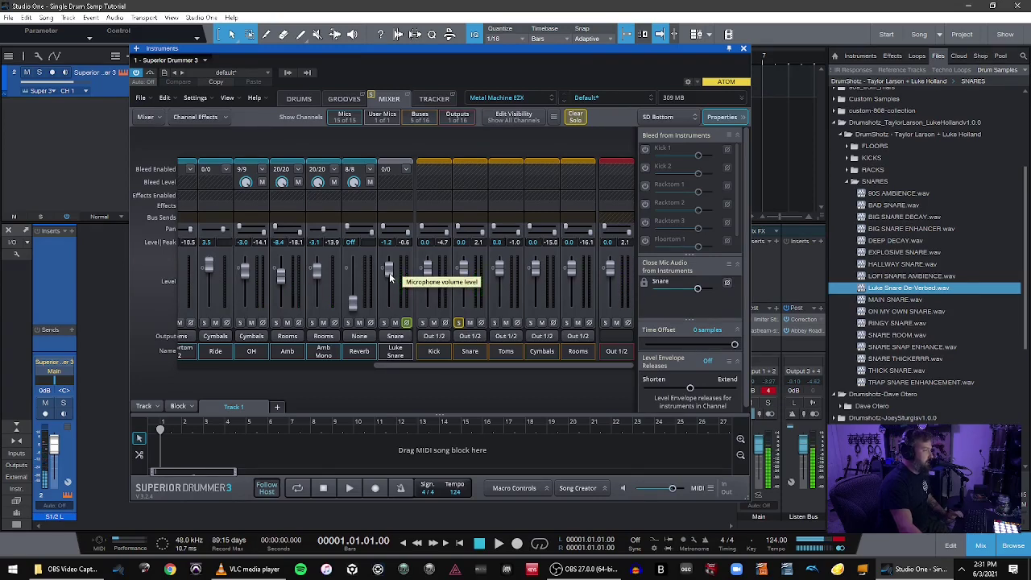
Pull the Luke Snare fader down to Off and restart the Jam Track 01 preview
drag(389, 273, 389, 306)
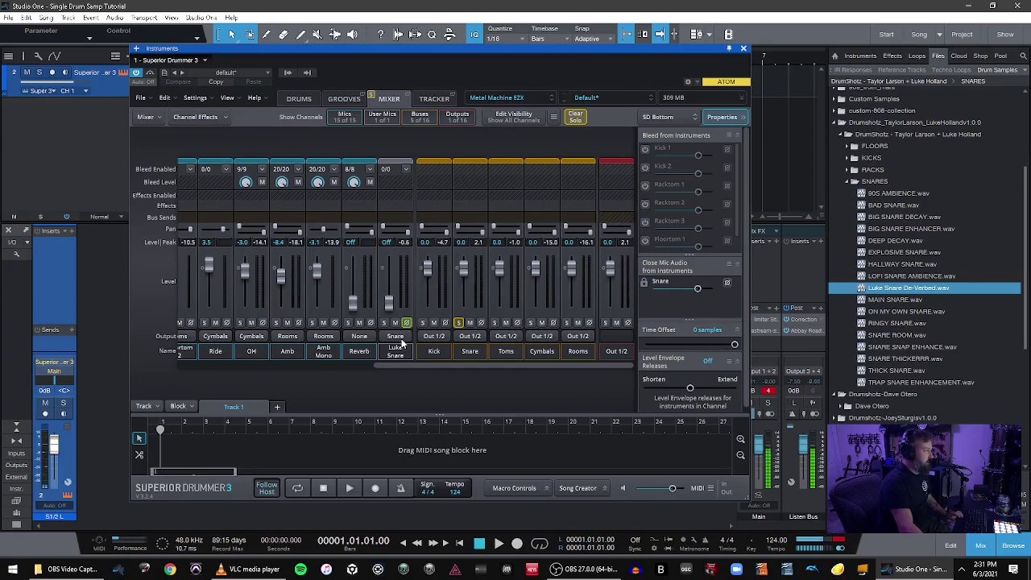
click(355, 103)
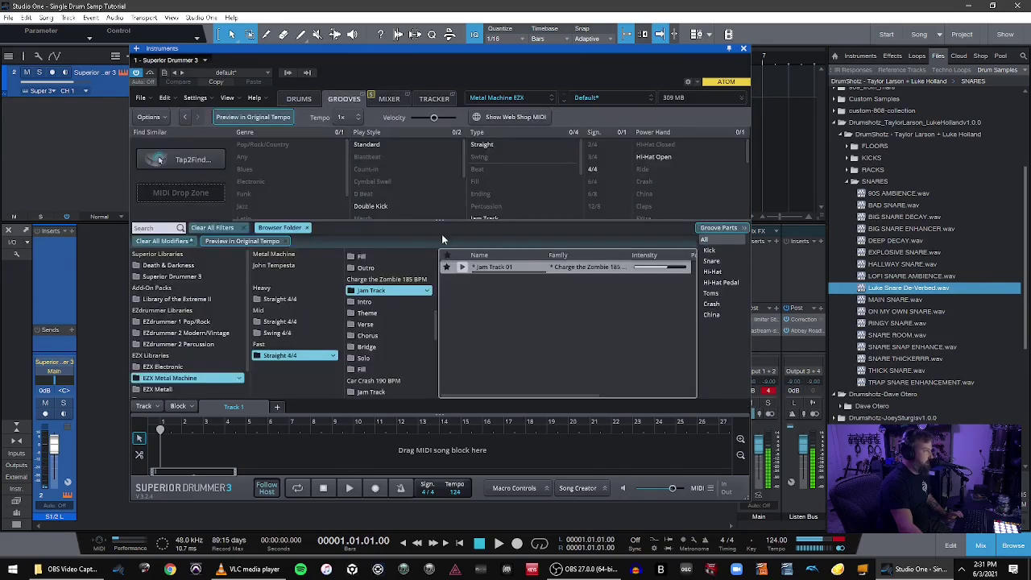
click(385, 97)
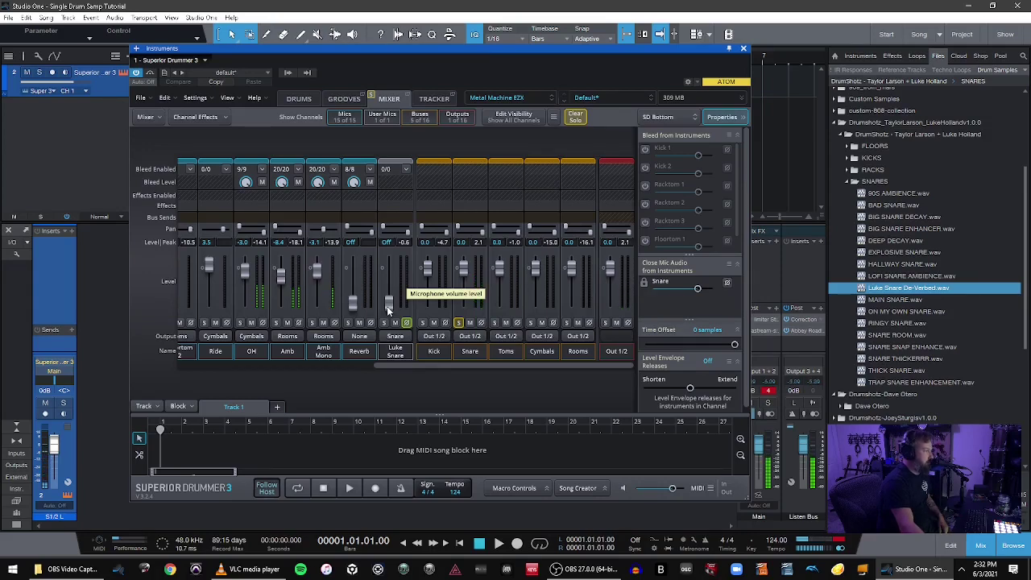
Blend the Luke Snare channel back in, compare it muted and unmuted, and set its level to -9.0 dB
drag(387, 306, 391, 283)
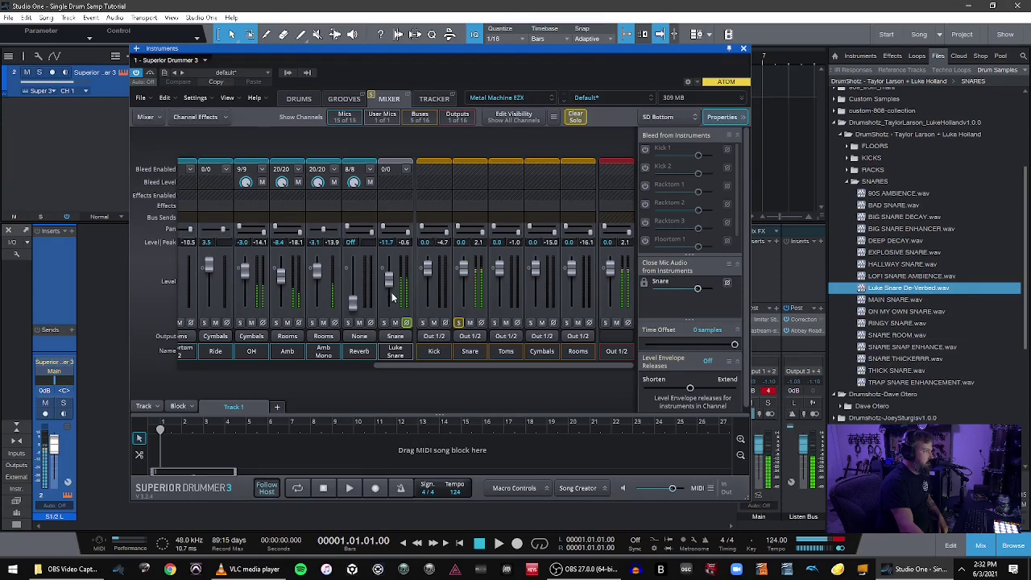
click(397, 323)
click(397, 323)
scroll(395, 282, up, 2)
double_click(392, 243)
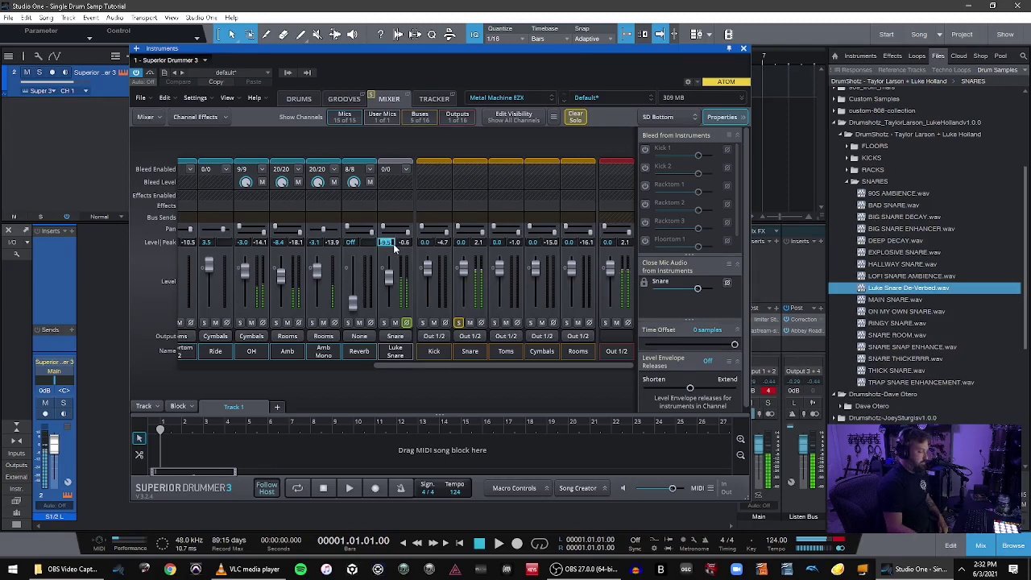
text(-9)
key(Return)
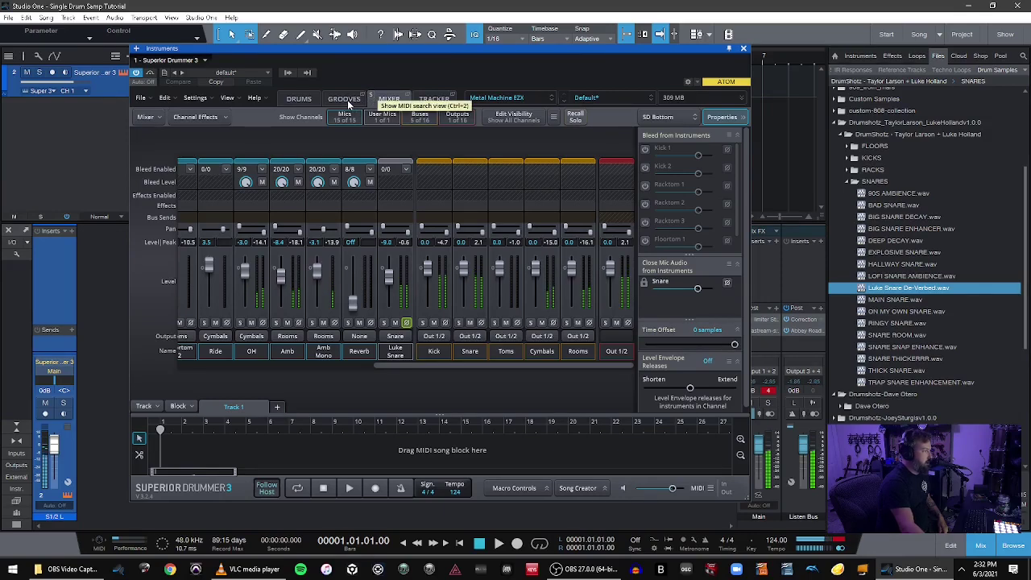
Clear the Snare bus solo and replay Jam Track 01 to hear the full kit
click(347, 100)
click(389, 99)
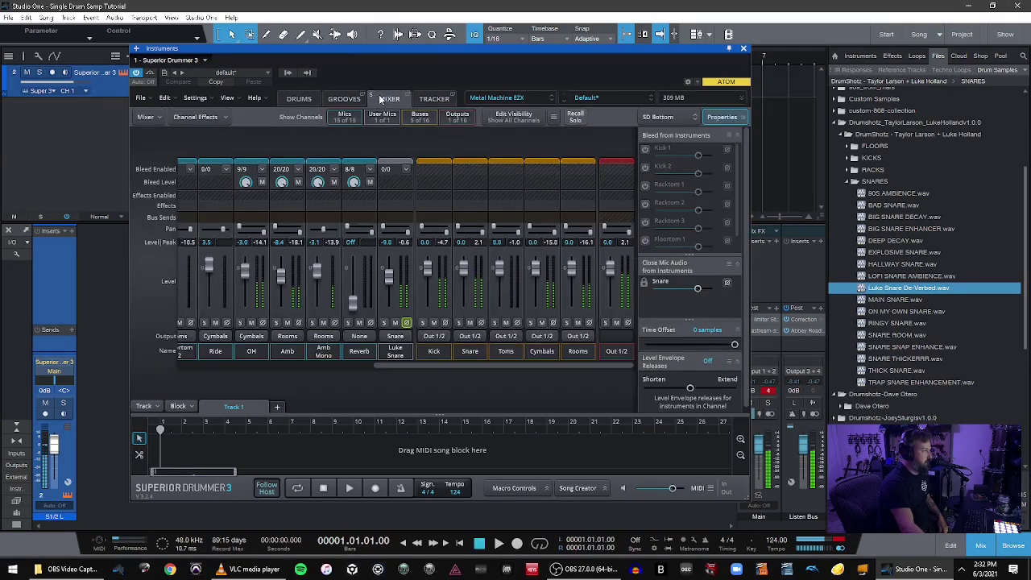
click(349, 101)
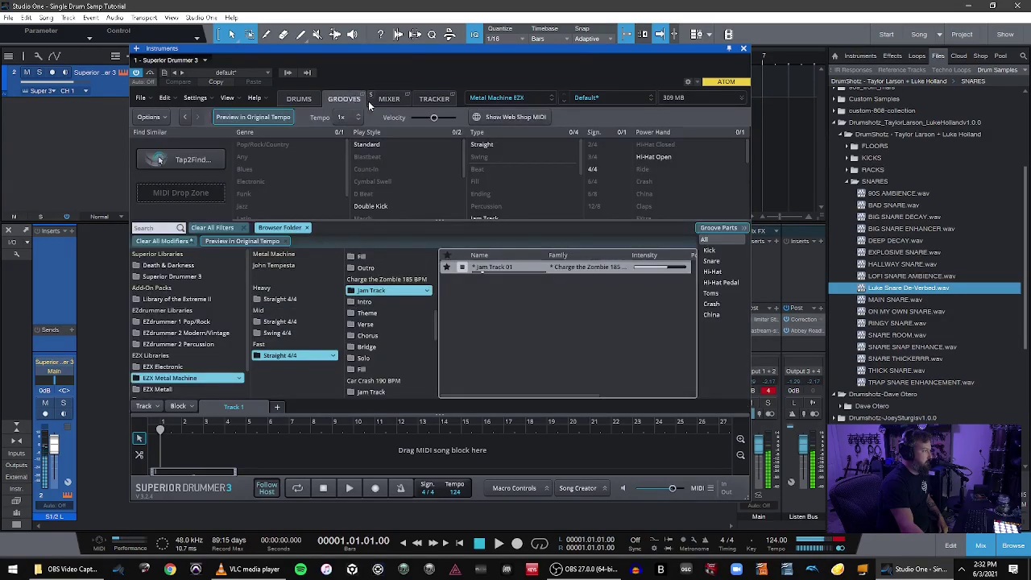
Compare the full kit mix with the Luke Snare channel muted and unmuted, ending with it unmuted
click(390, 99)
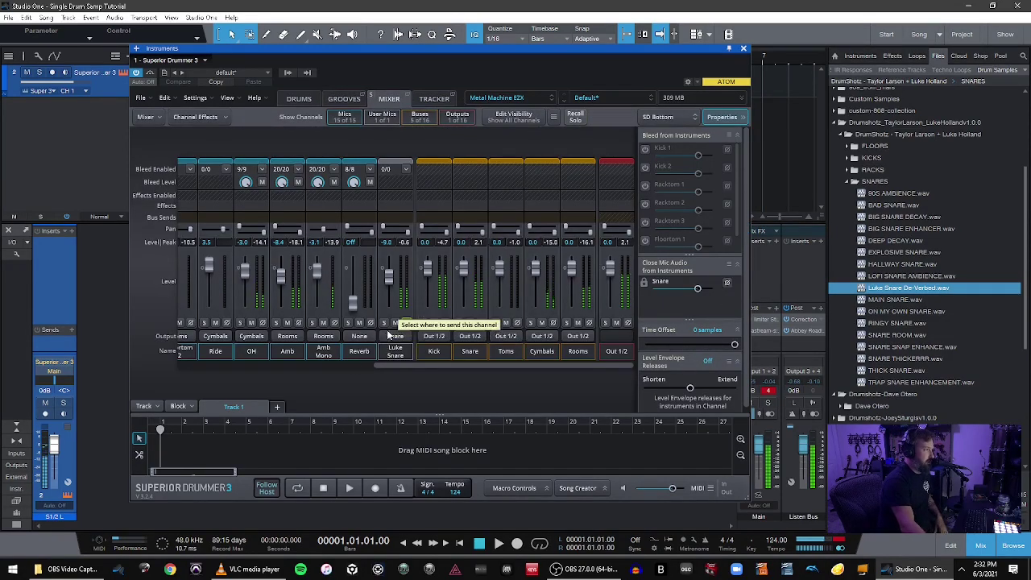
click(396, 323)
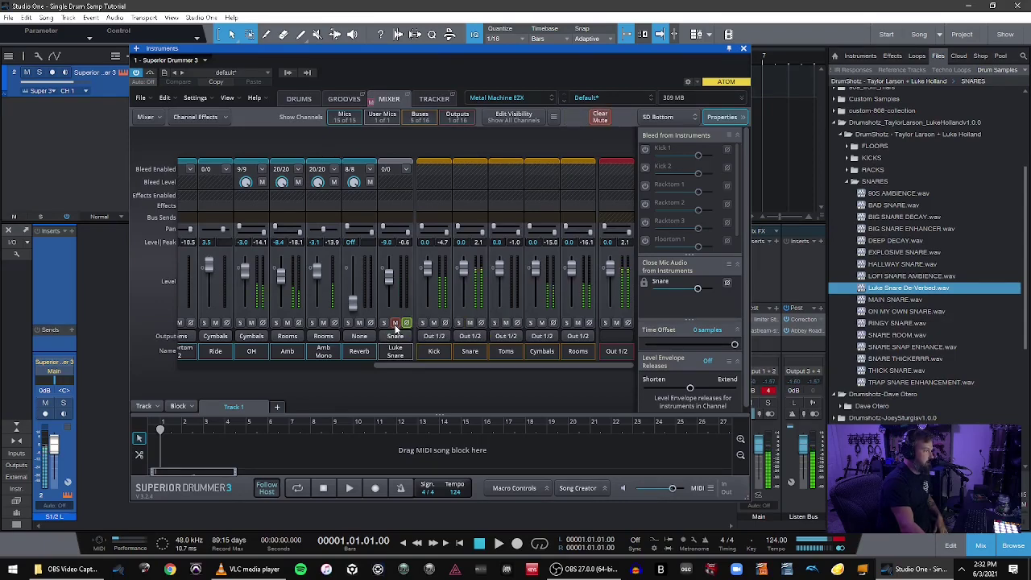
click(396, 324)
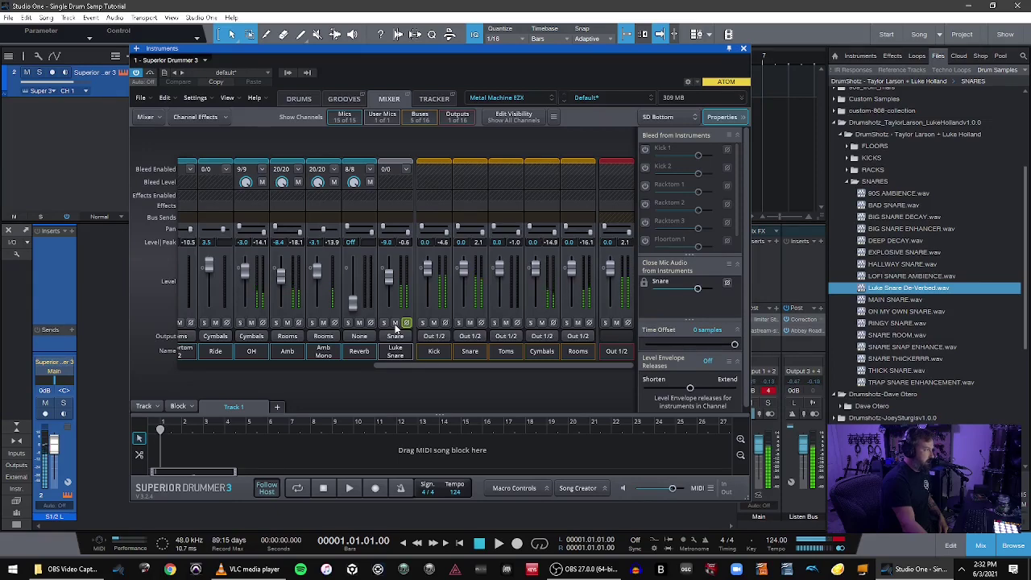
click(395, 323)
click(395, 323)
click(395, 323)
click(394, 323)
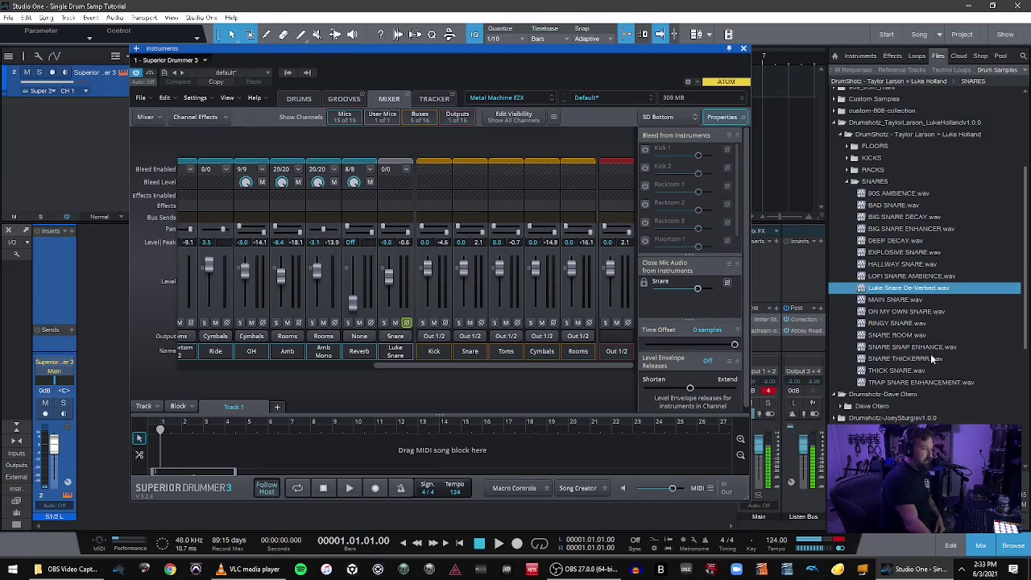
Import SNARE ROOM.wav as an added stack on the snare's Center articulation
click(918, 332)
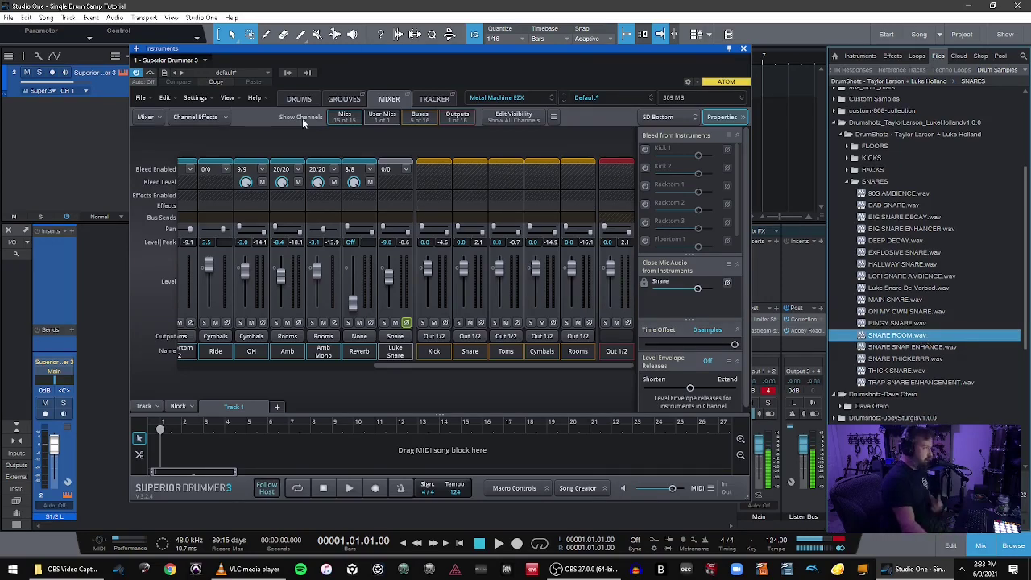
click(316, 98)
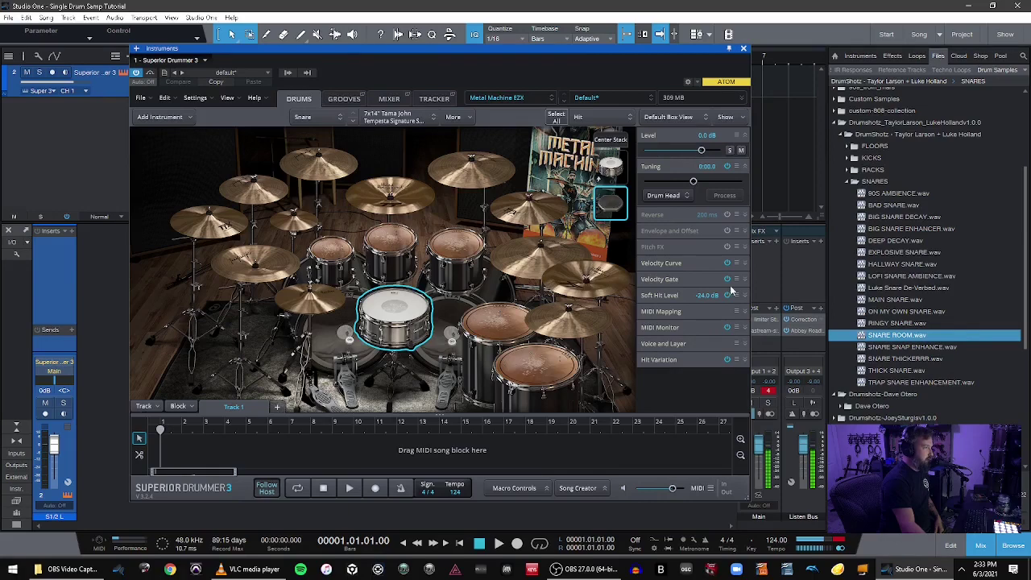
drag(904, 338, 400, 315)
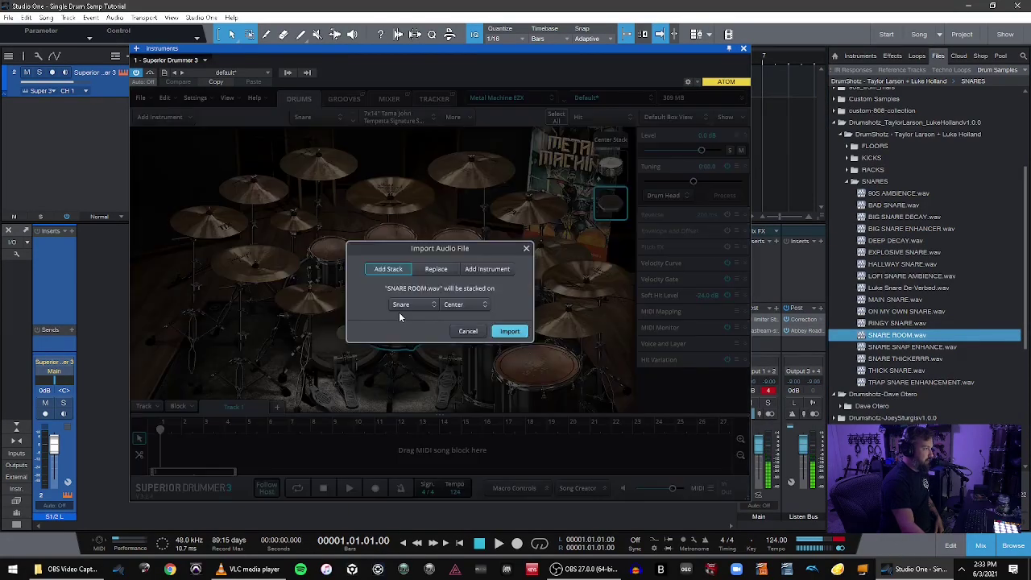
click(510, 331)
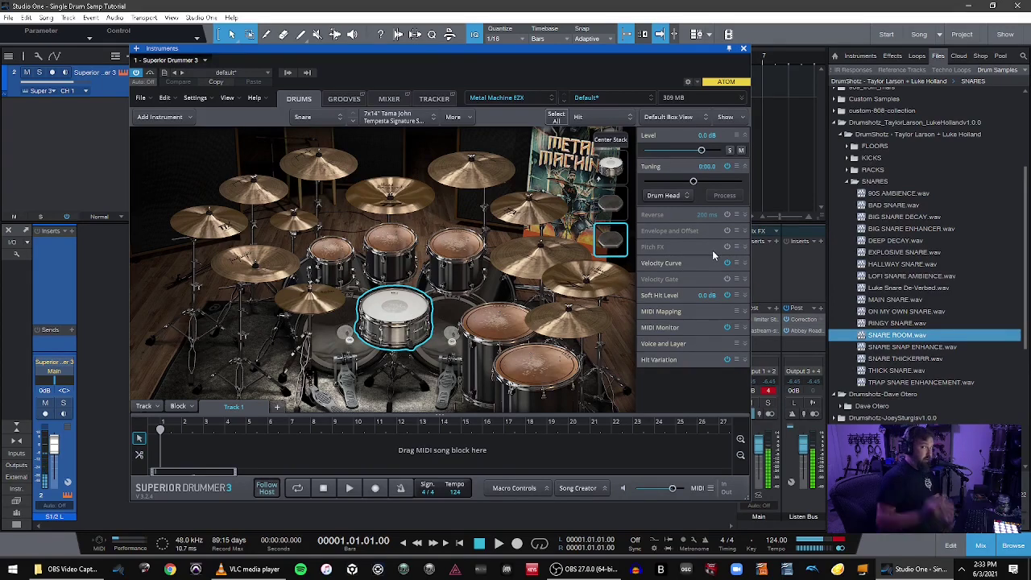
Route the SNARE ROOM.wav stack's User Mic to a newly created mixer channel
right_click(623, 242)
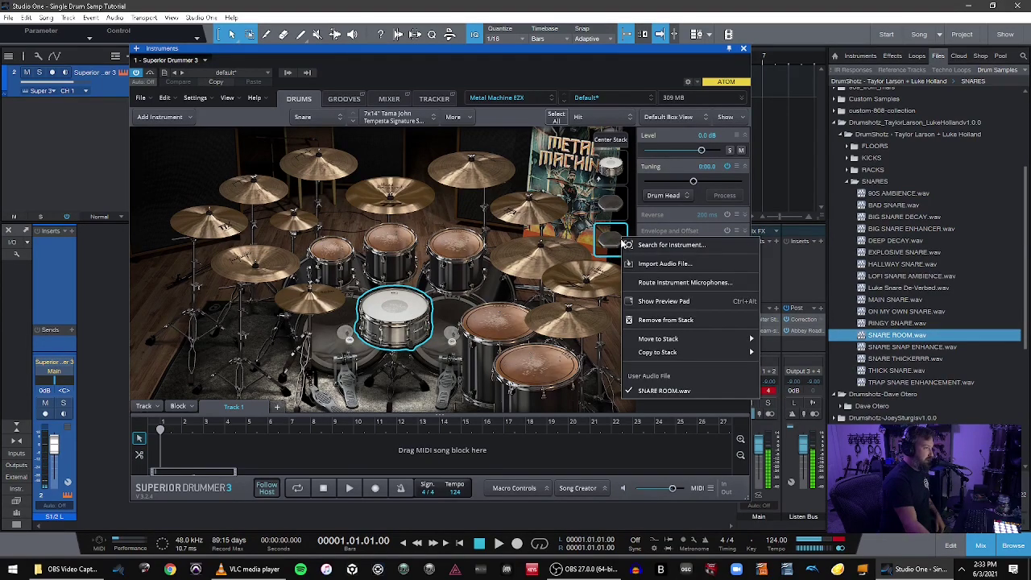
click(673, 282)
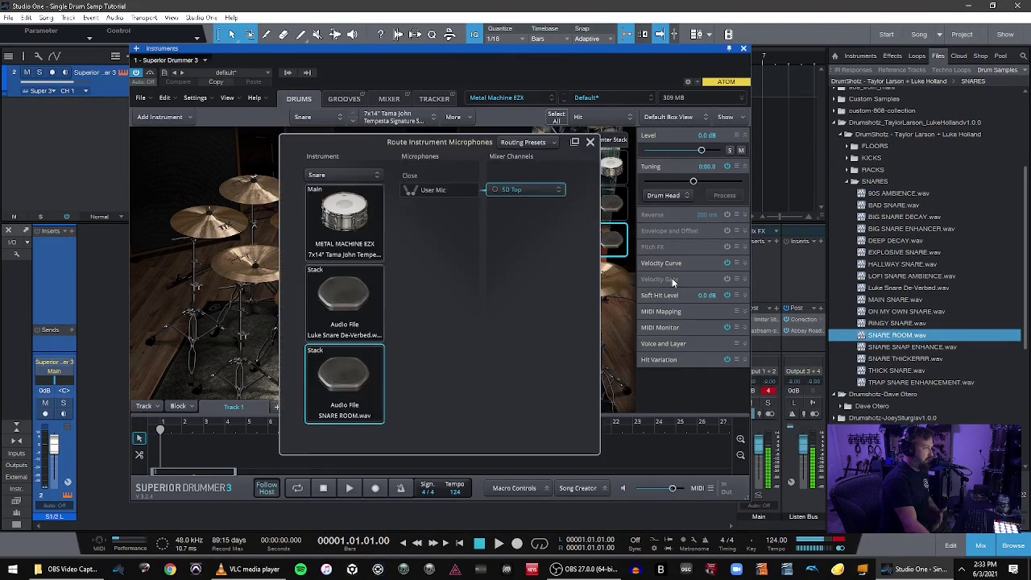
click(532, 190)
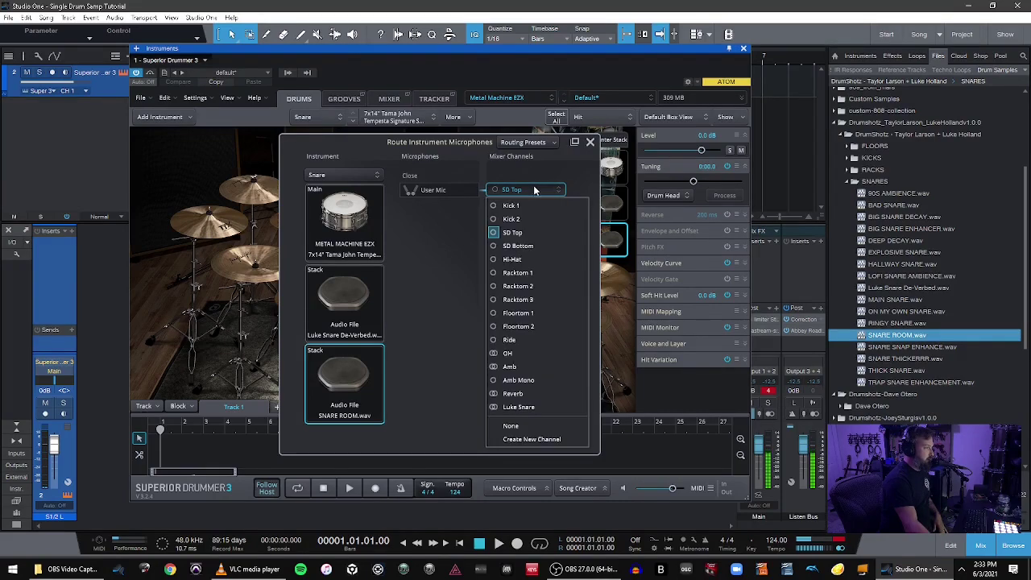
click(554, 439)
click(589, 142)
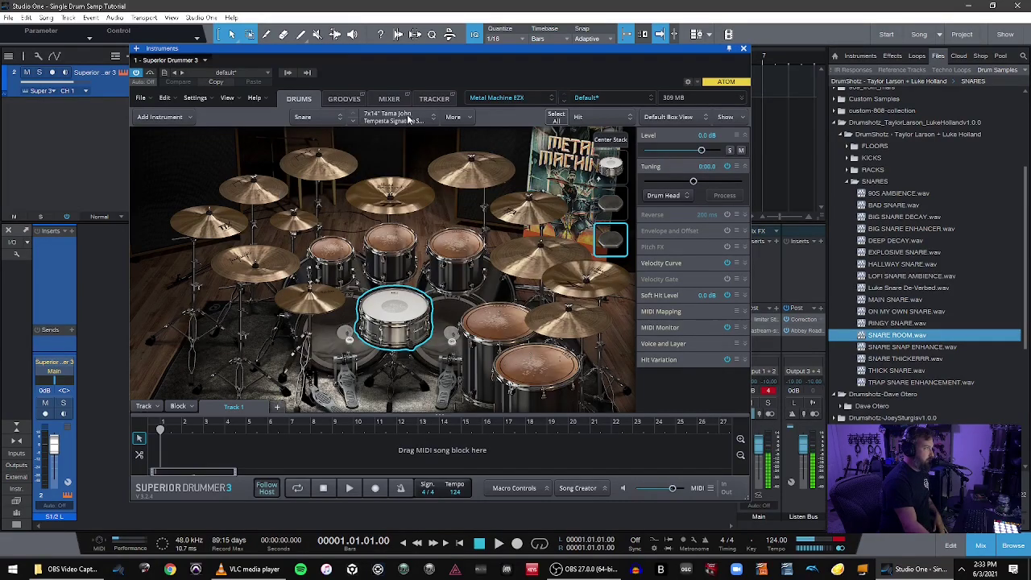
Send the new user mic channel's output to the Rooms bus and rename the channel Luke Room
click(390, 98)
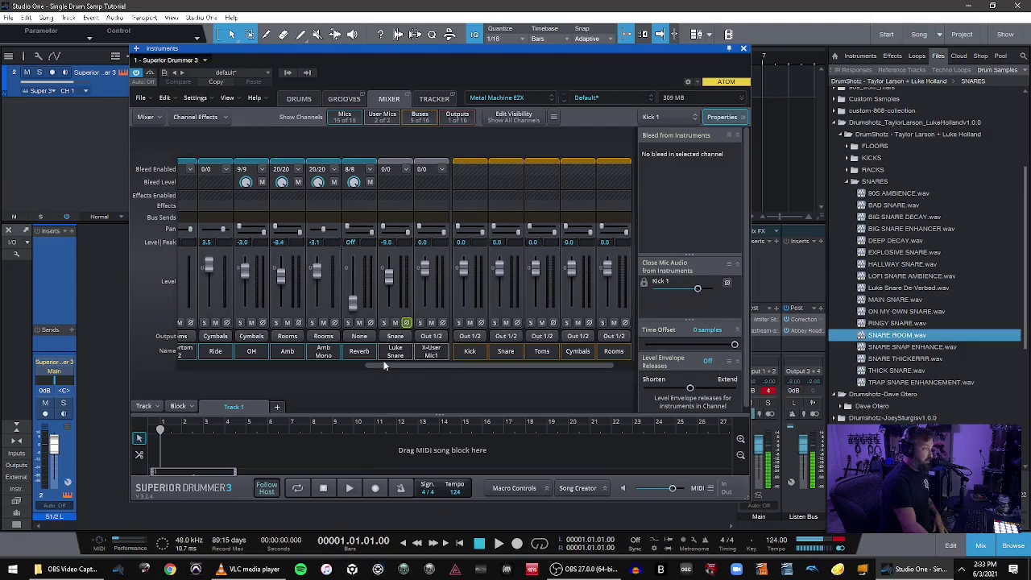
click(441, 337)
click(448, 289)
click(435, 354)
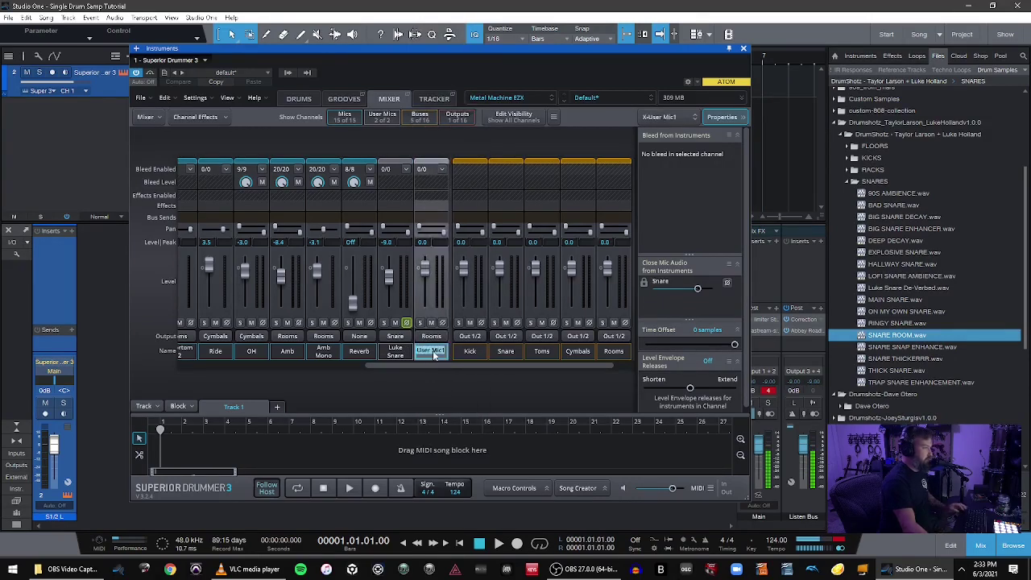
double_click(442, 352)
text(Luke)
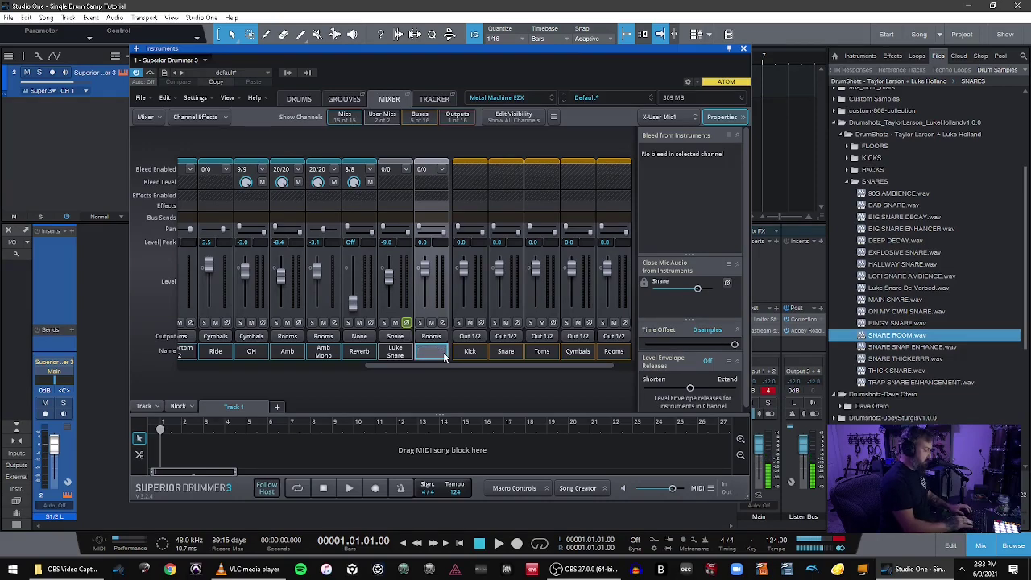
text(m)
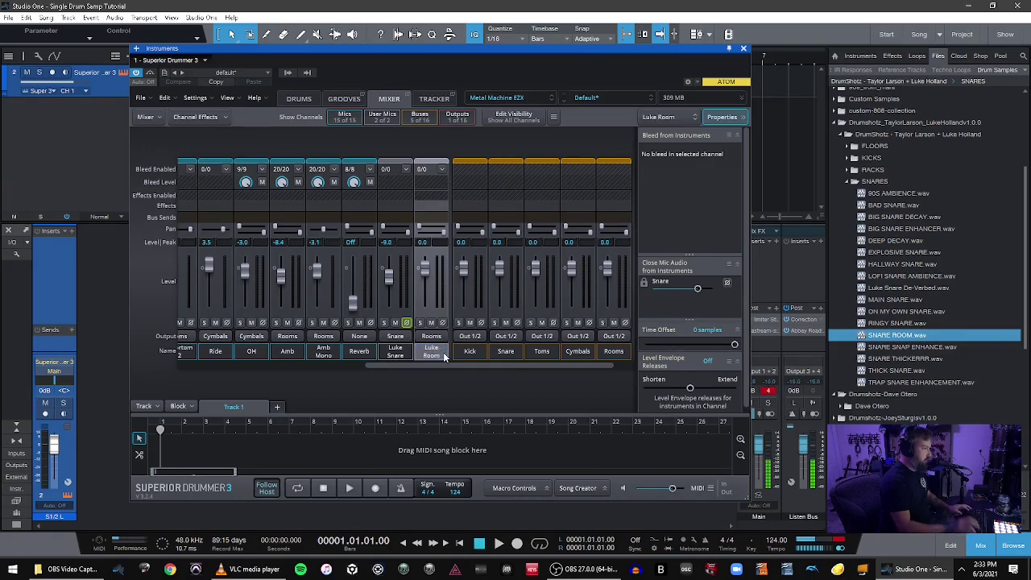
key(Return)
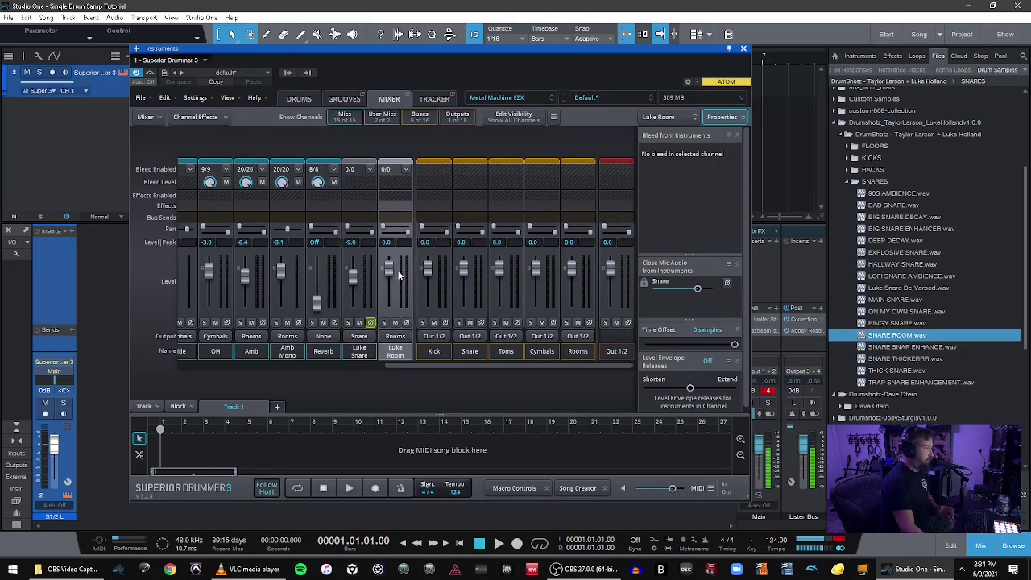
Give the SNARE ROOM.wav stack a steep velocity curve and a velocity gate with High at 127, then select the whole Center stack
click(308, 101)
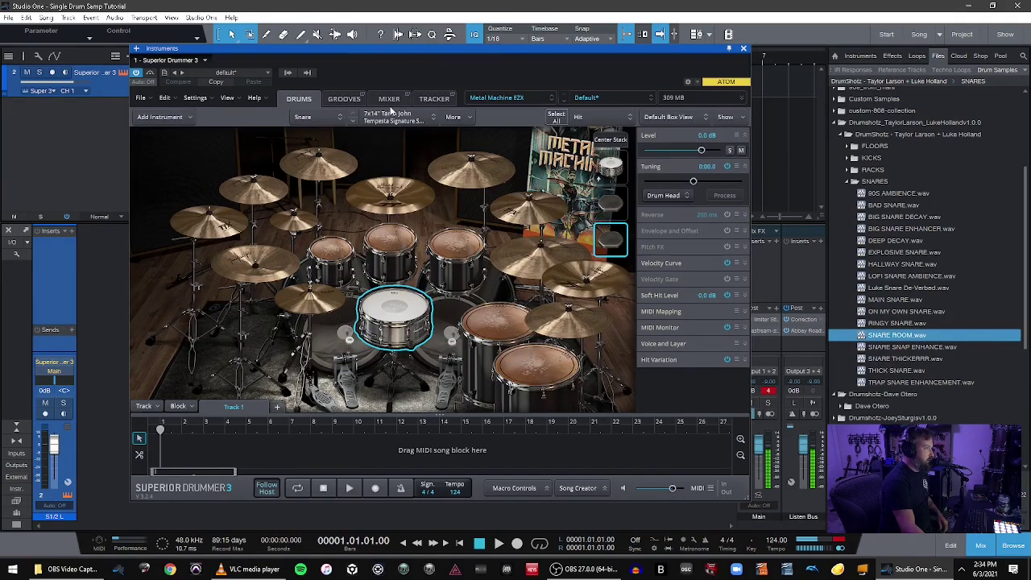
click(390, 105)
click(310, 102)
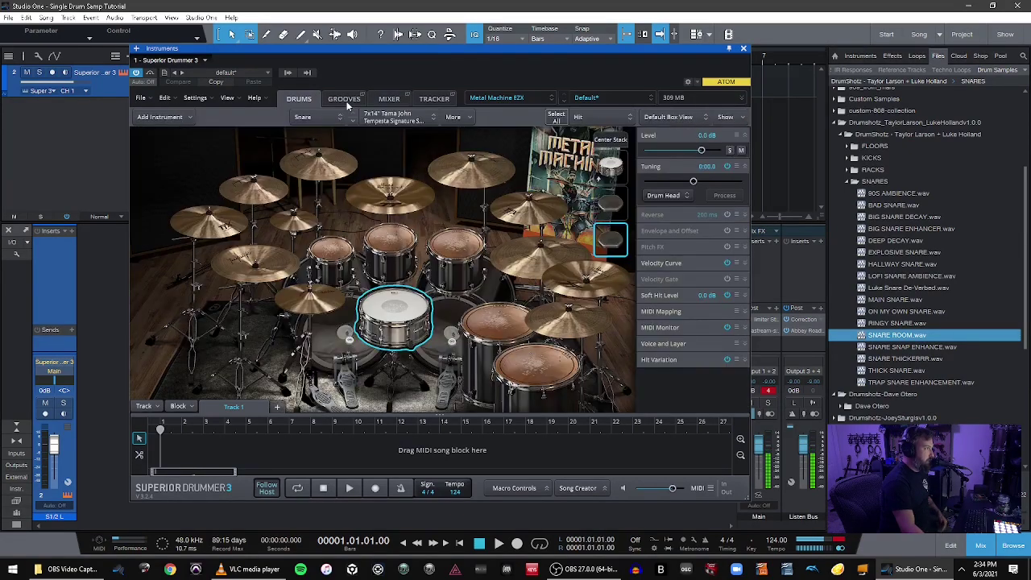
click(613, 235)
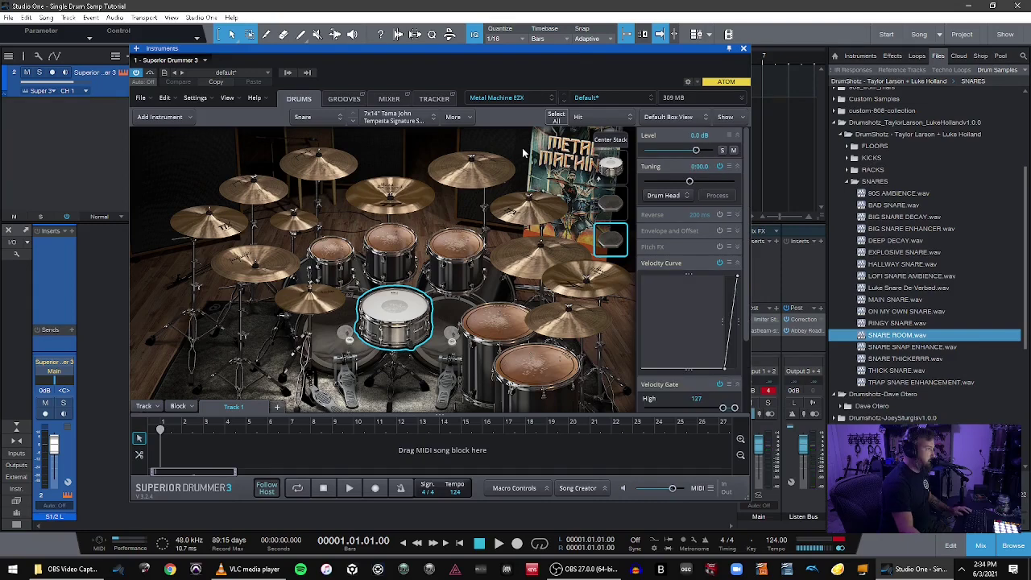
click(611, 140)
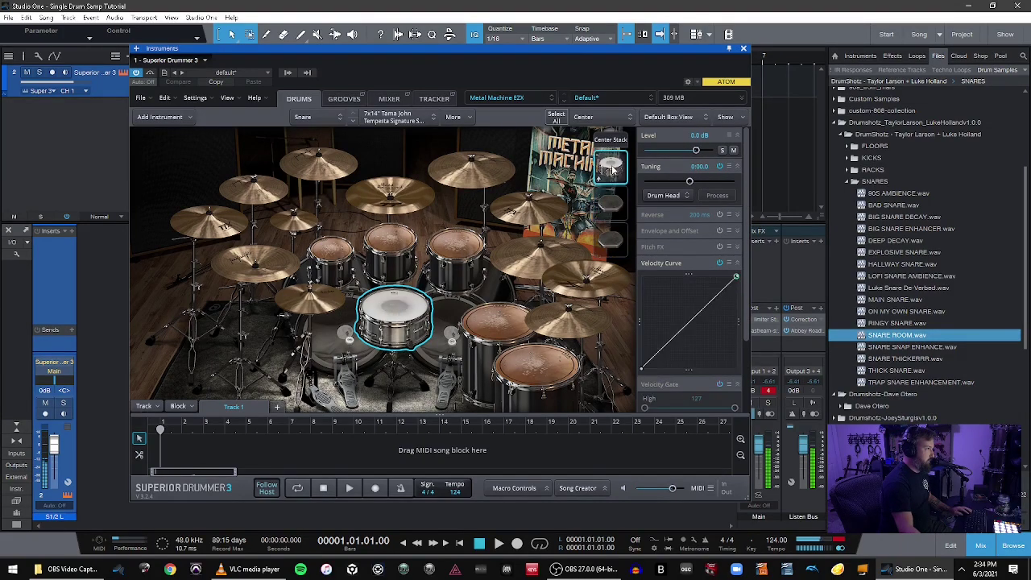
With Jam Track 01 playing and the Rooms bus soloed, blend the Luke Room fader up from Off to -15.0 dB
click(346, 99)
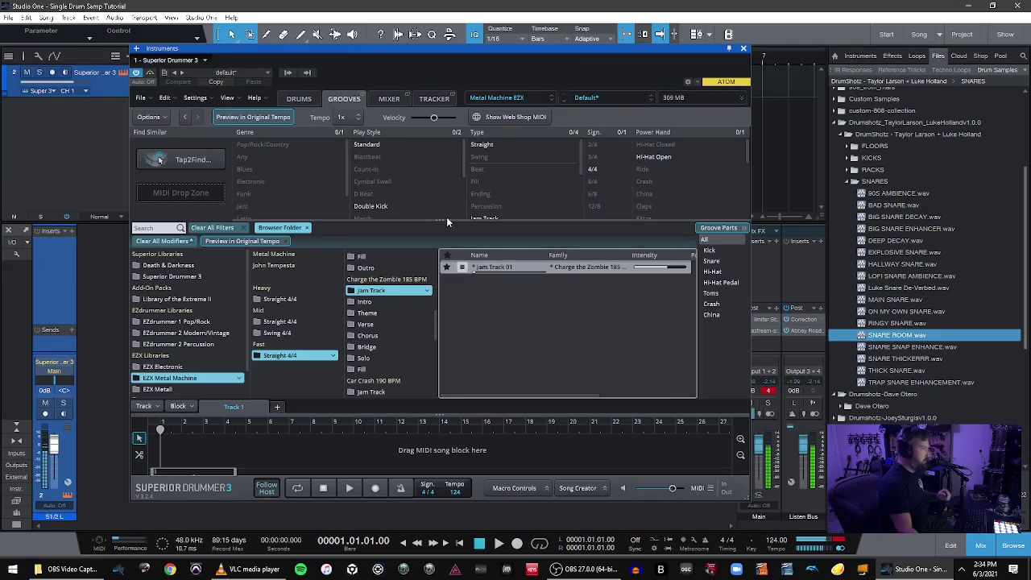
click(389, 99)
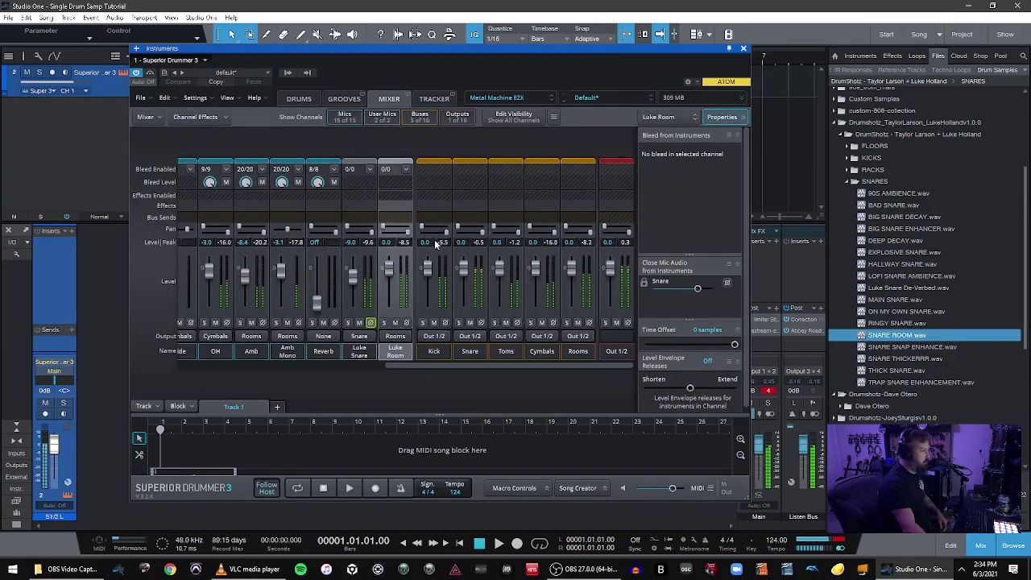
click(567, 323)
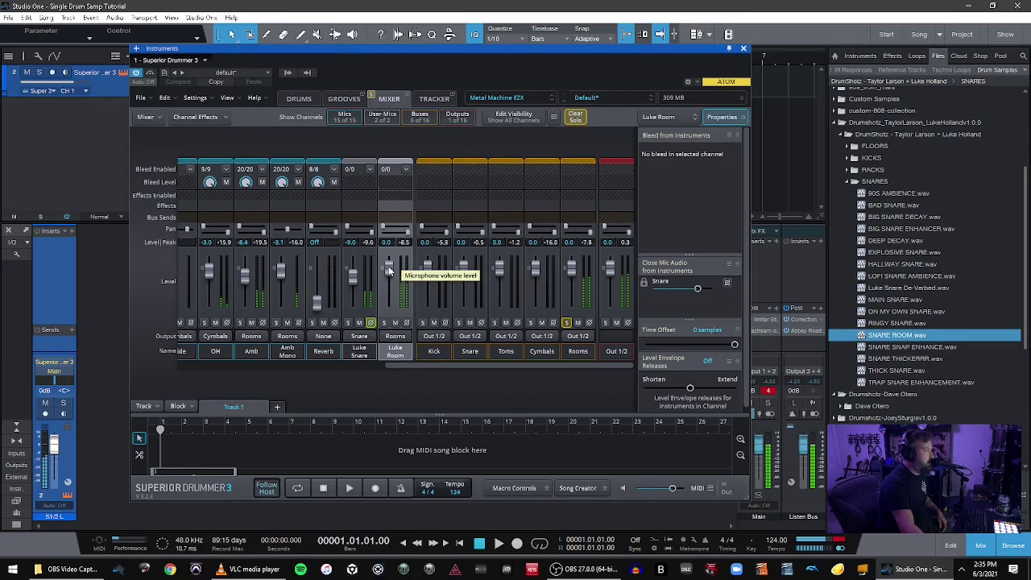
drag(388, 266, 381, 372)
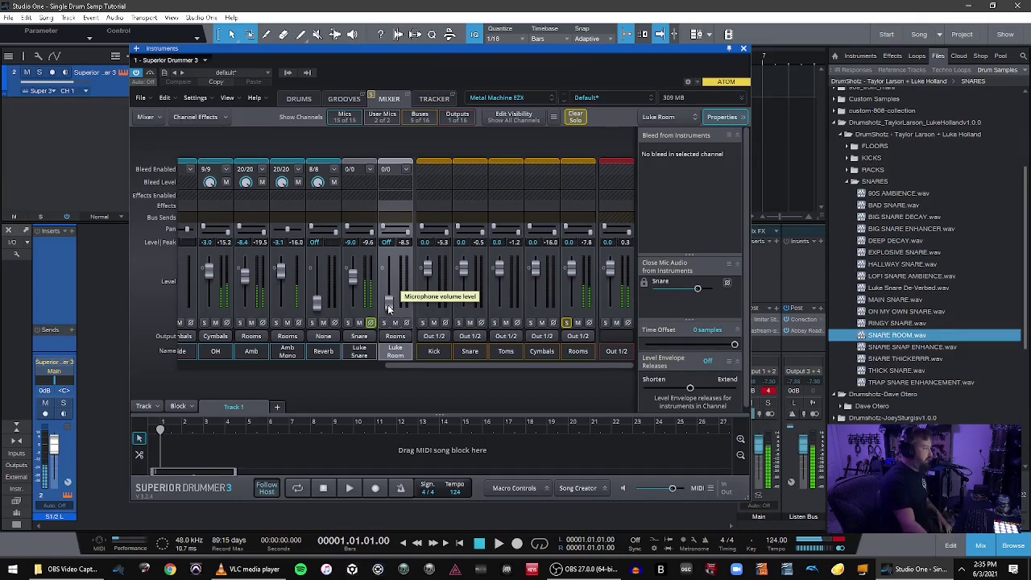
drag(389, 308, 396, 291)
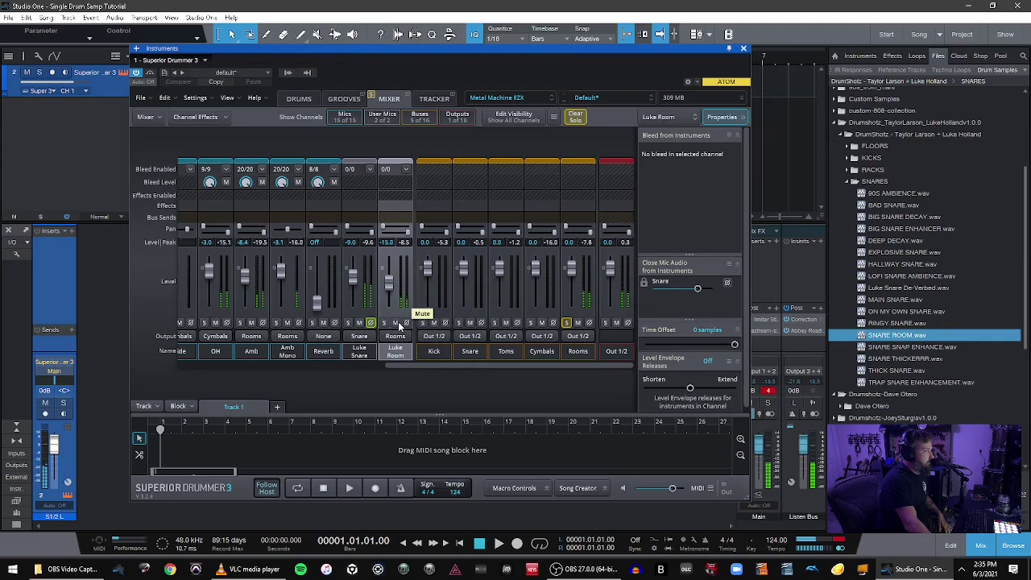
Compare the Luke Room channel muted and unmuted, leave it unmuted, and clear the Rooms bus solo
click(396, 323)
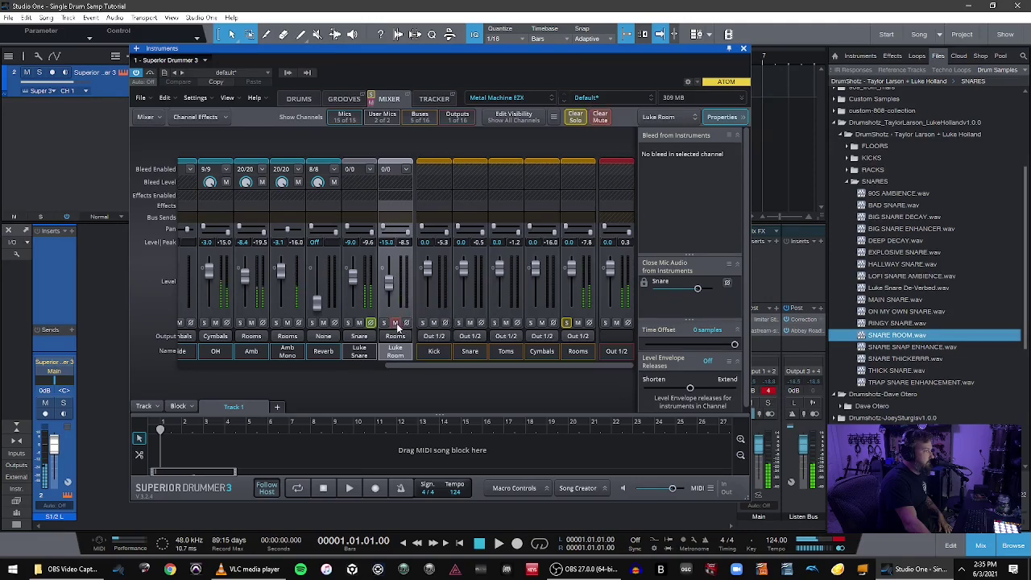
click(396, 324)
click(397, 323)
click(397, 323)
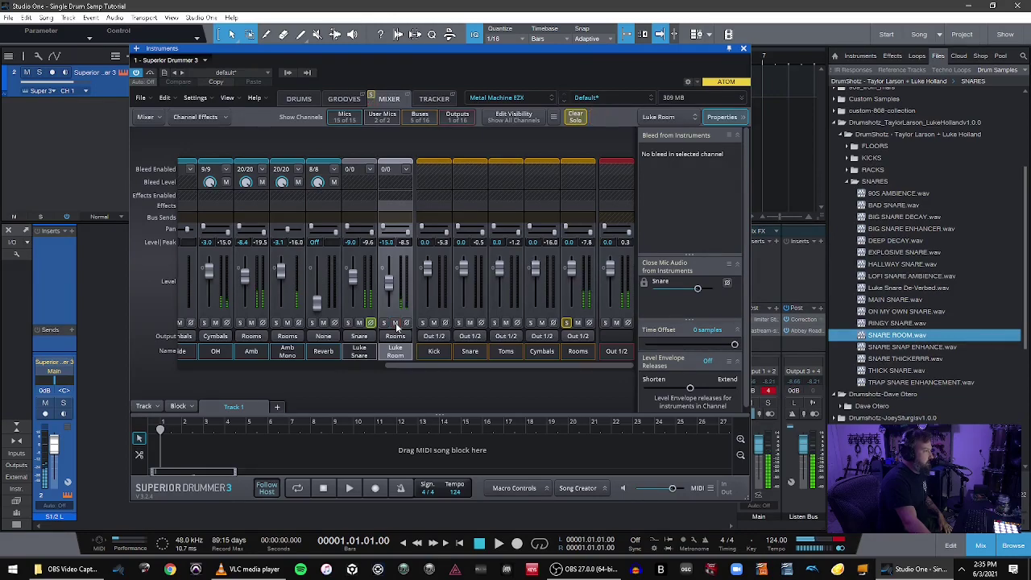
click(567, 322)
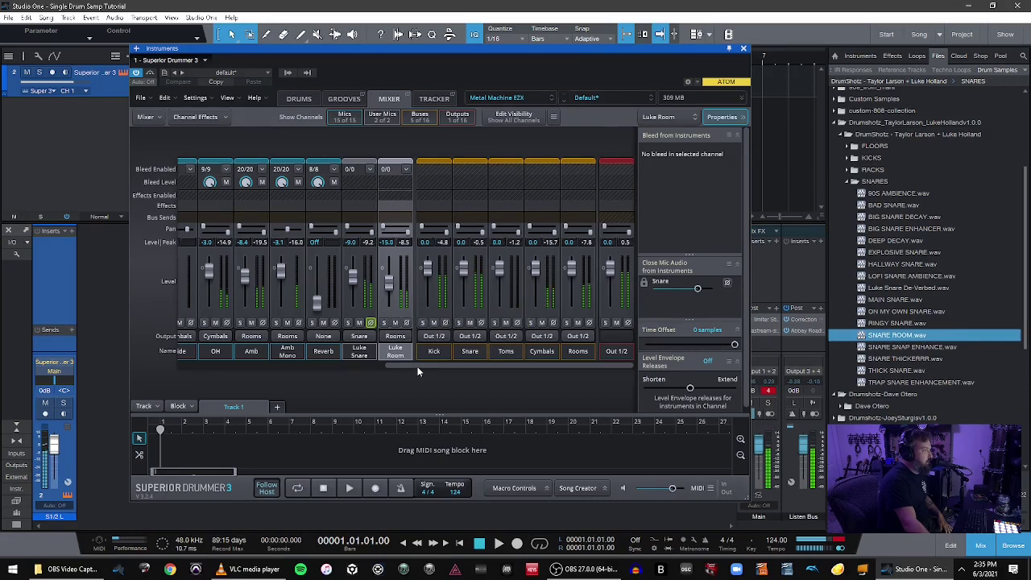
Select the Luke Snare and Luke Room channels together and compare the full kit with both muted and unmuted, ending back at the drum kit view
click(297, 100)
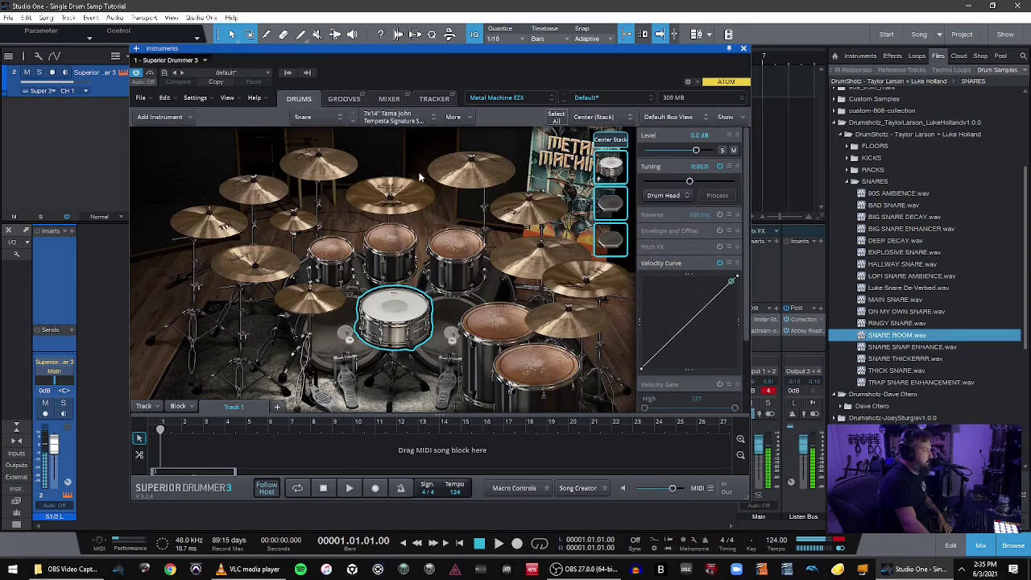
click(390, 99)
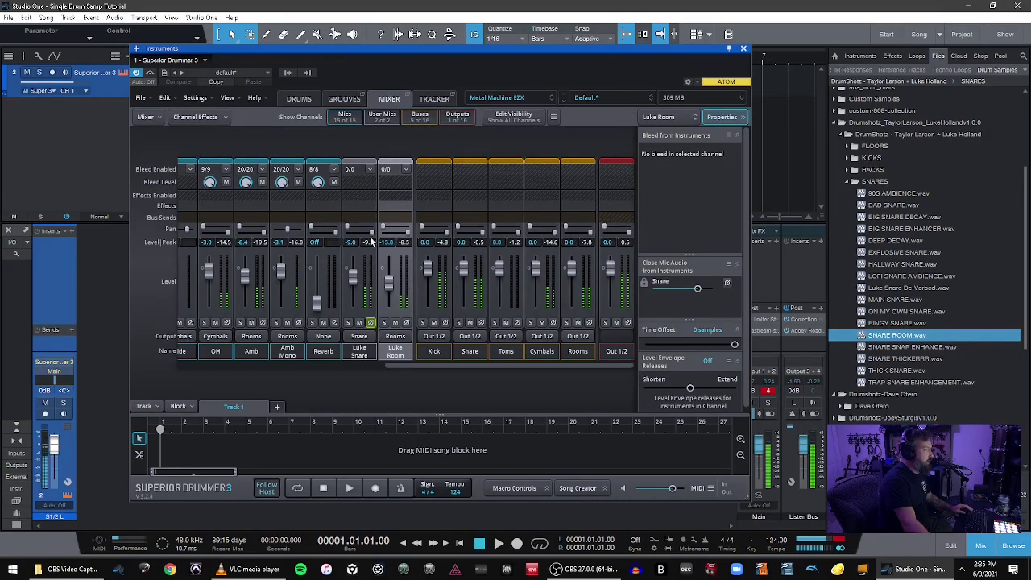
click(354, 324)
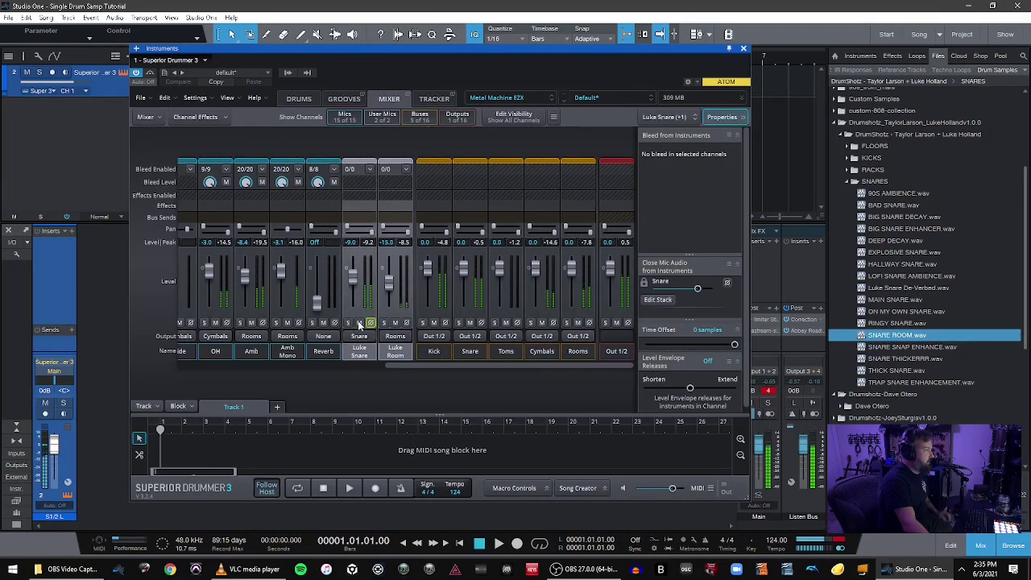
click(359, 322)
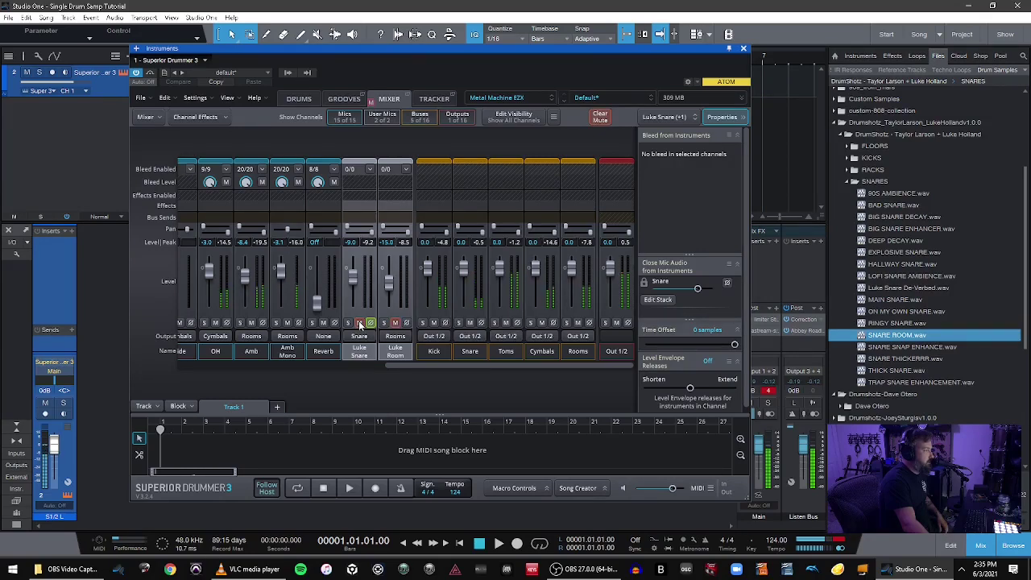
click(360, 322)
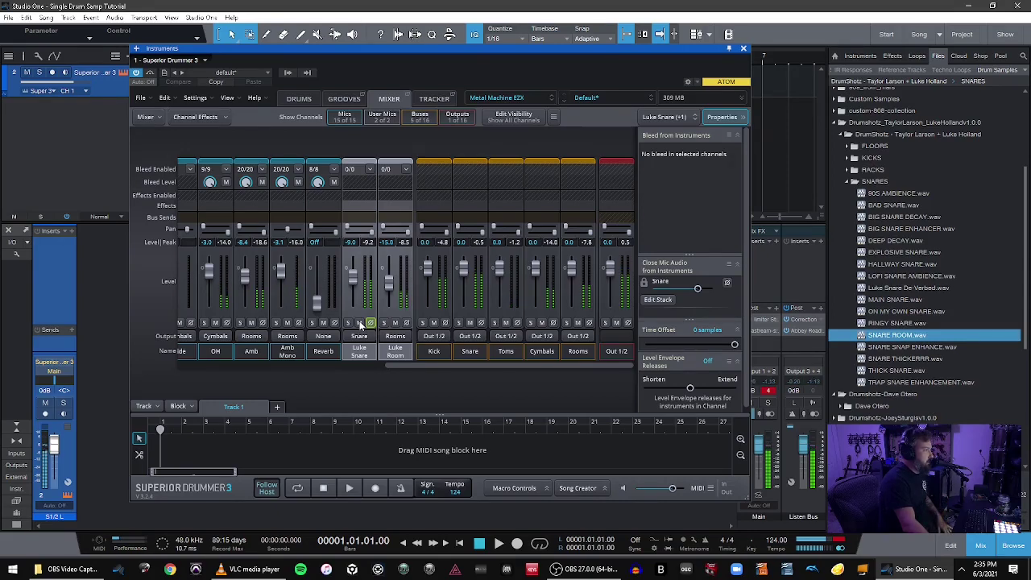
click(360, 323)
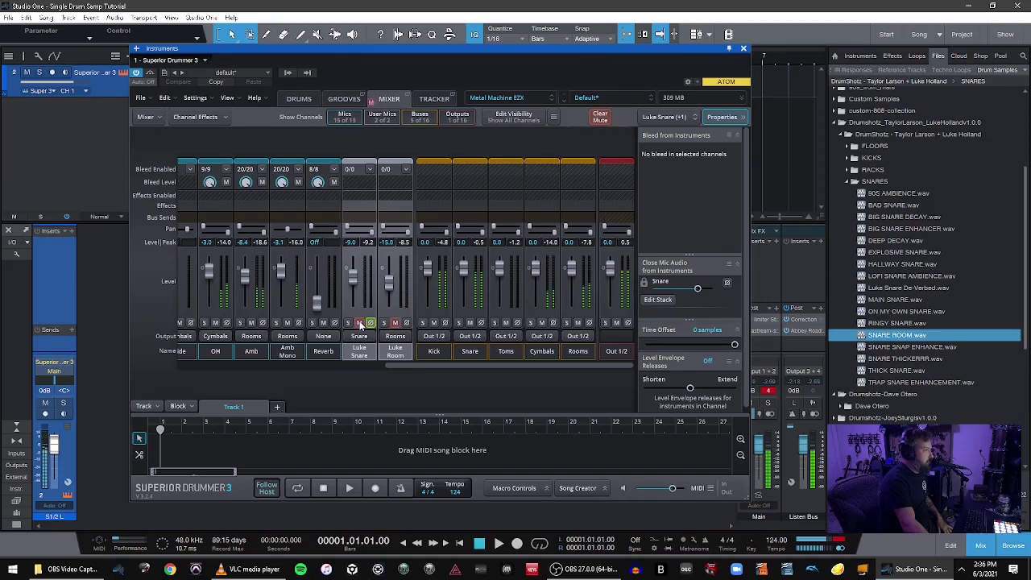
click(359, 322)
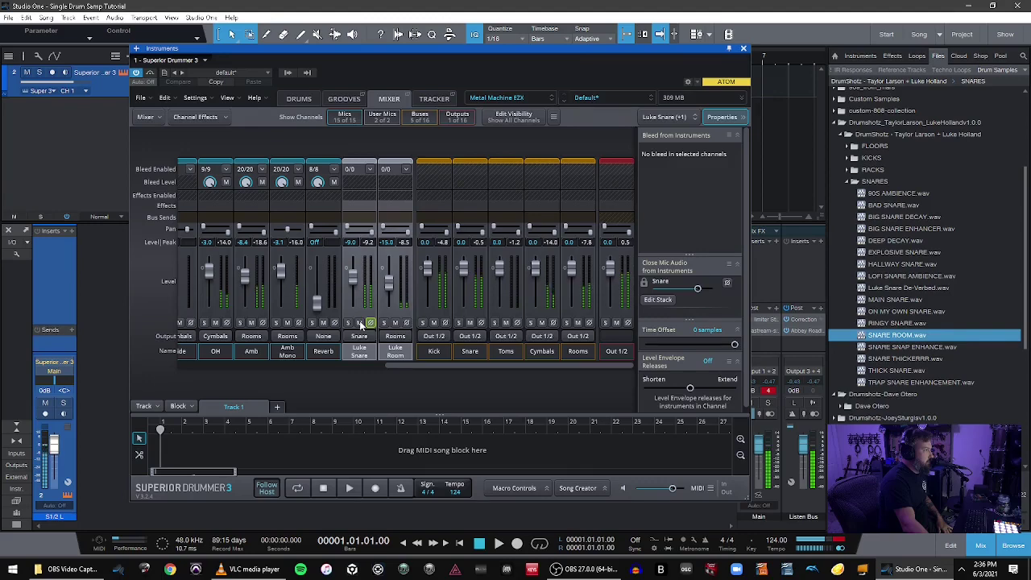
click(359, 322)
click(359, 322)
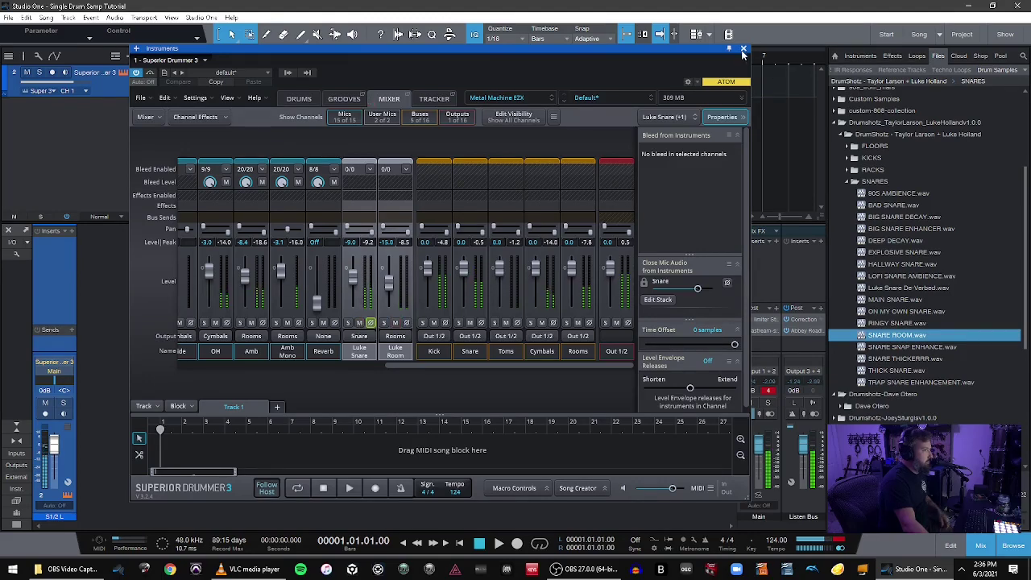
click(300, 99)
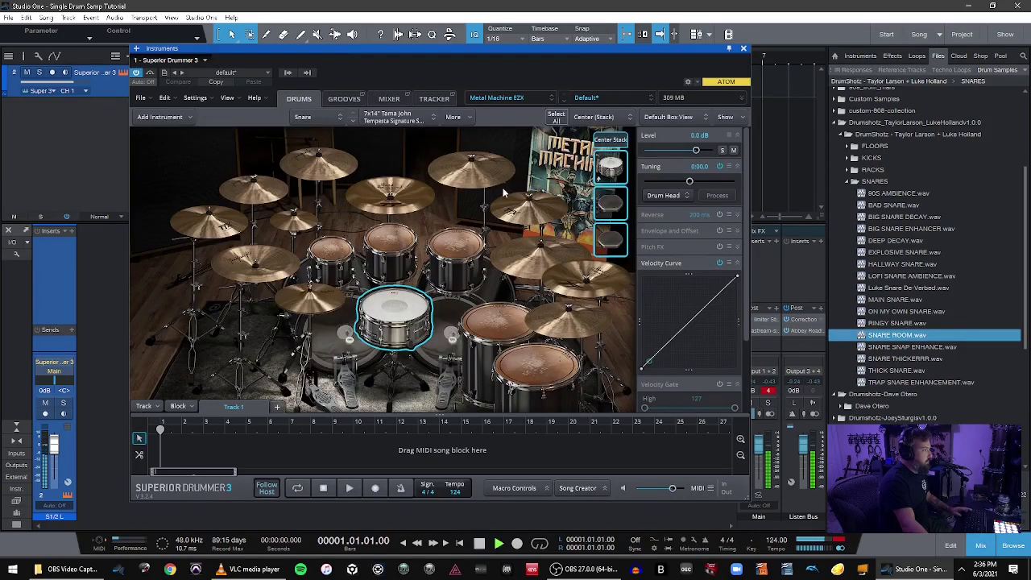